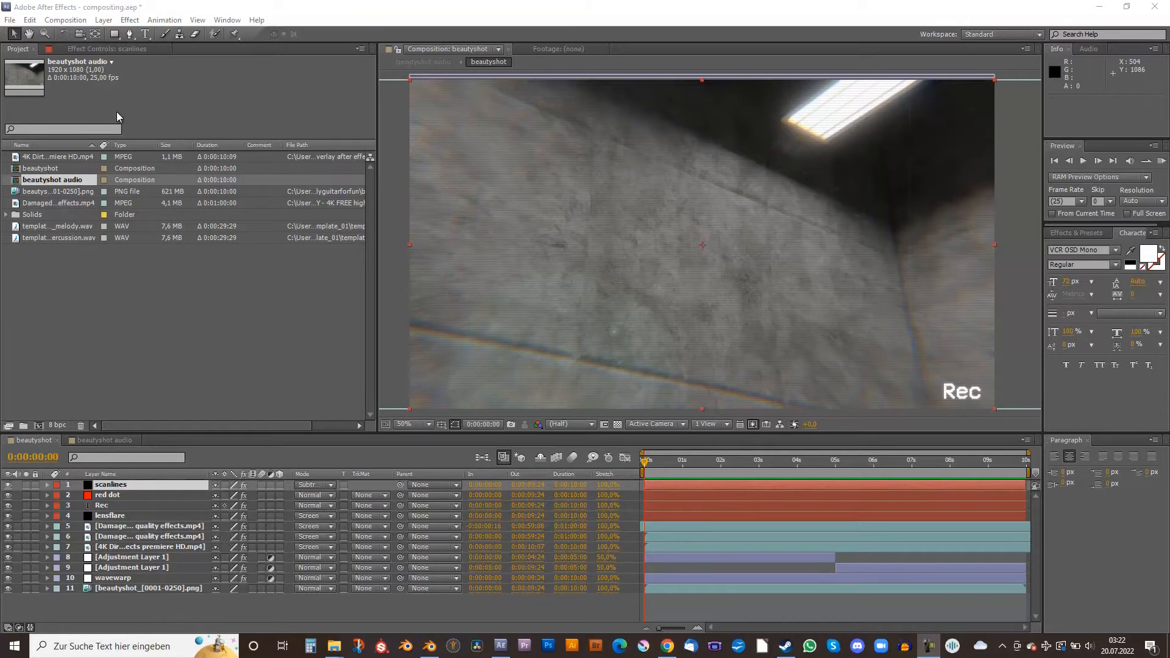
Show the scanlines layer's Grid effect settings and look through its layer blending modes without changing the selection.
{"action": "left_click", "coordinate": [100, 49]}
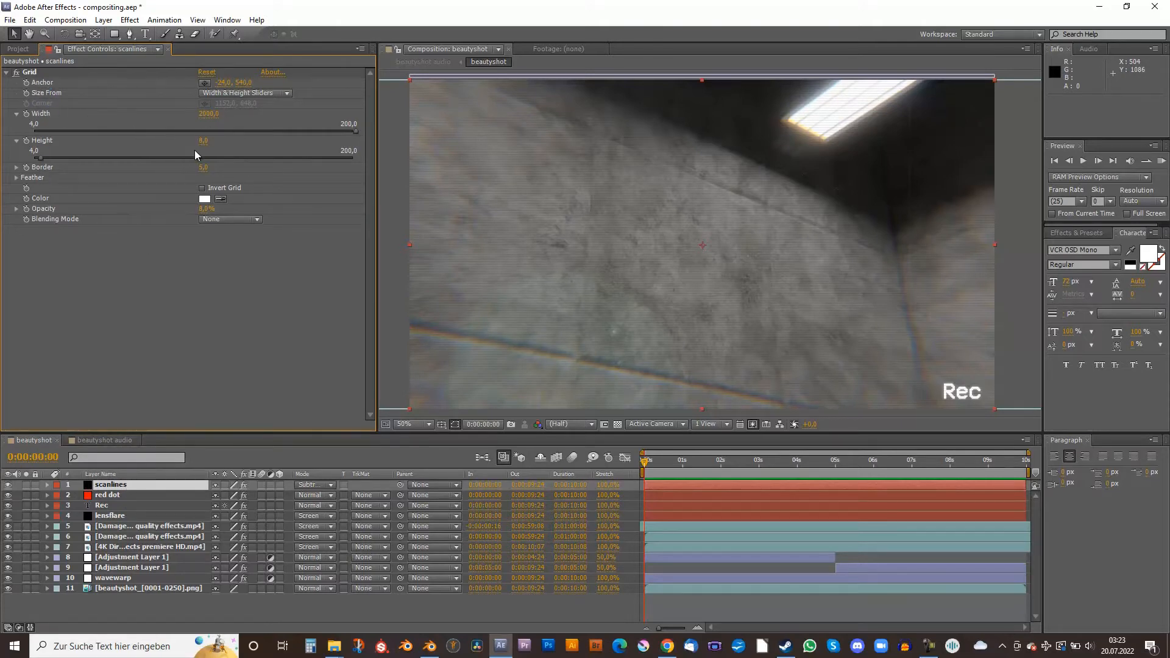
{"action": "left_click", "coordinate": [333, 487]}
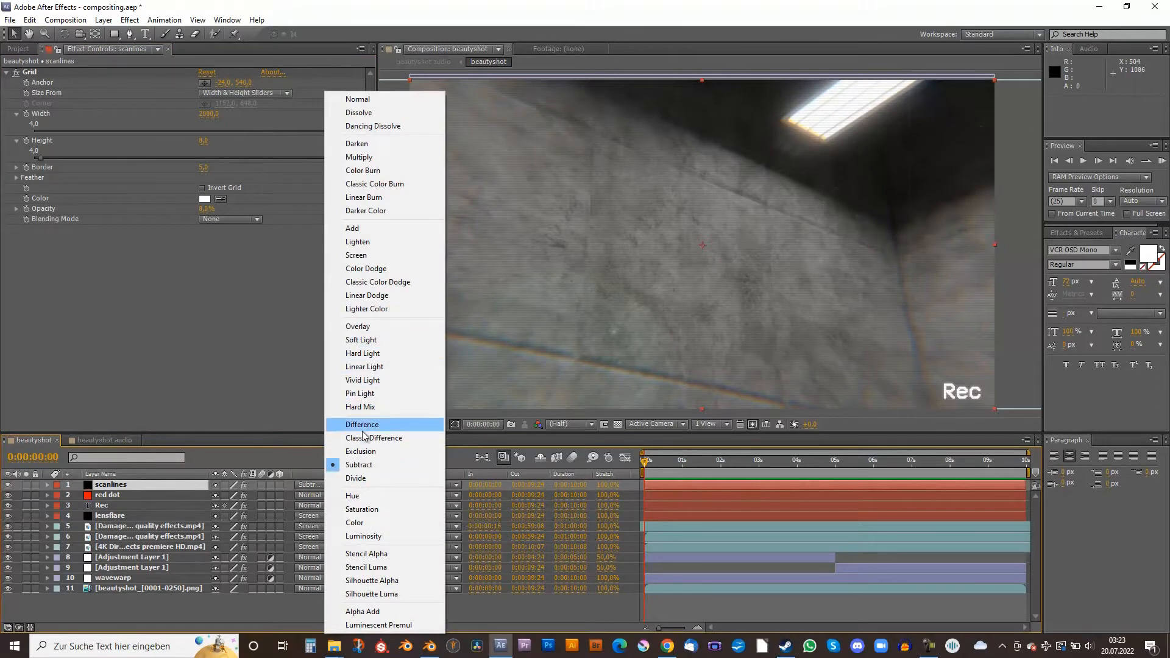
{"action": "left_click", "coordinate": [145, 313]}
Try Grid effect widths of 400 and 8 on the scanlines layer.
{"action": "left_click", "coordinate": [208, 114]}
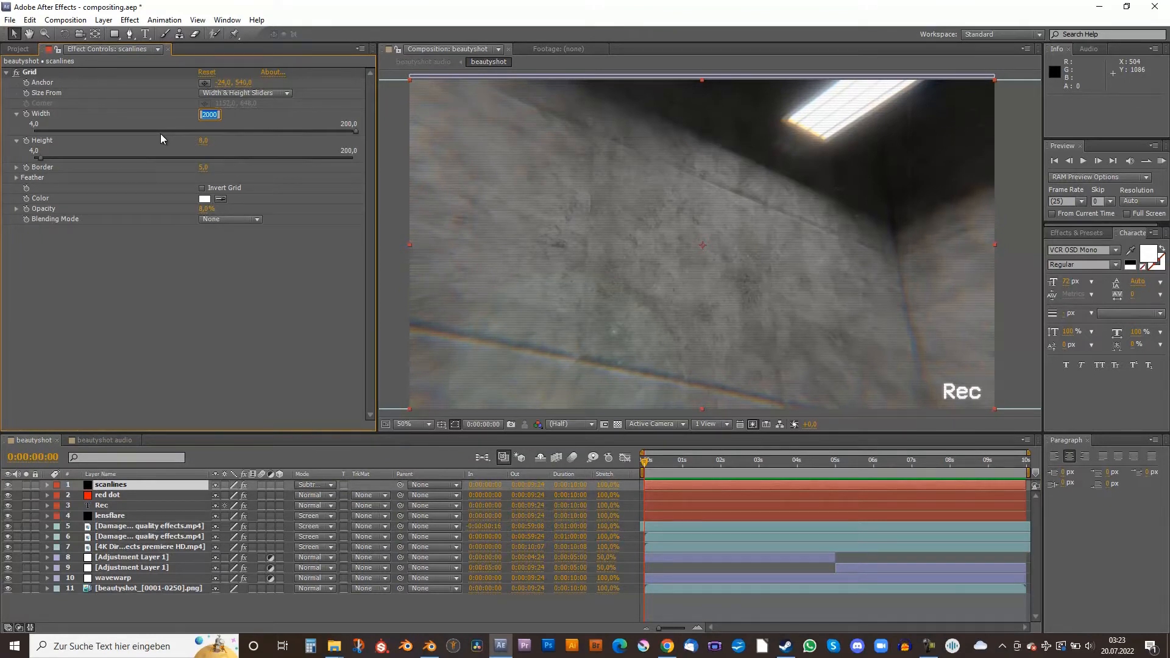
{"action": "type", "text": "400"}
{"action": "key", "text": "Return"}
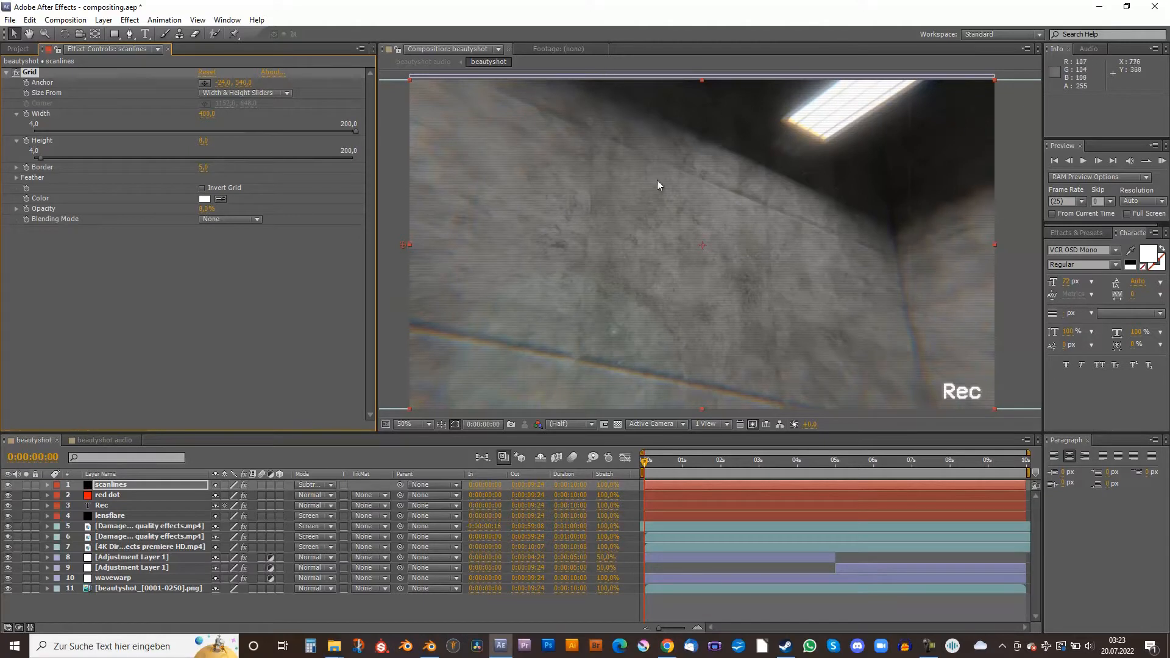
{"action": "left_click", "coordinate": [203, 115]}
{"action": "type", "text": "8"}
{"action": "key", "text": "Return"}
{"action": "left_click", "coordinate": [203, 114]}
{"action": "key", "text": "Return"}
Toggle the Rec text layer's Glow effect to compare the text with and without it.
{"action": "left_click", "coordinate": [116, 509]}
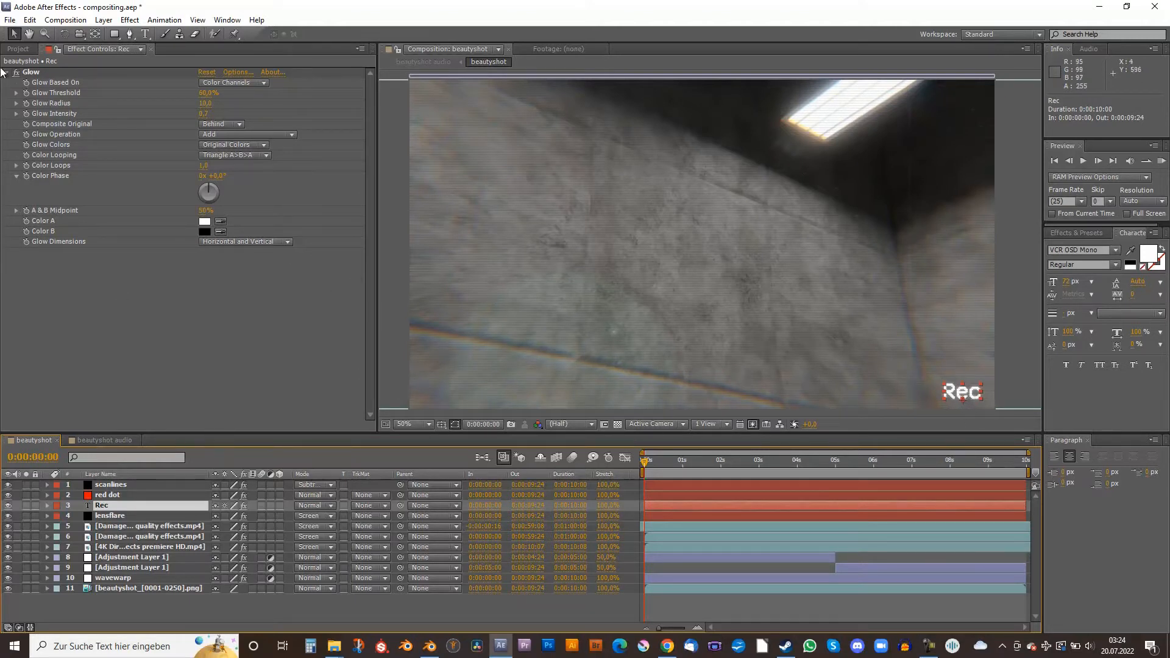
{"action": "left_click", "coordinate": [20, 74]}
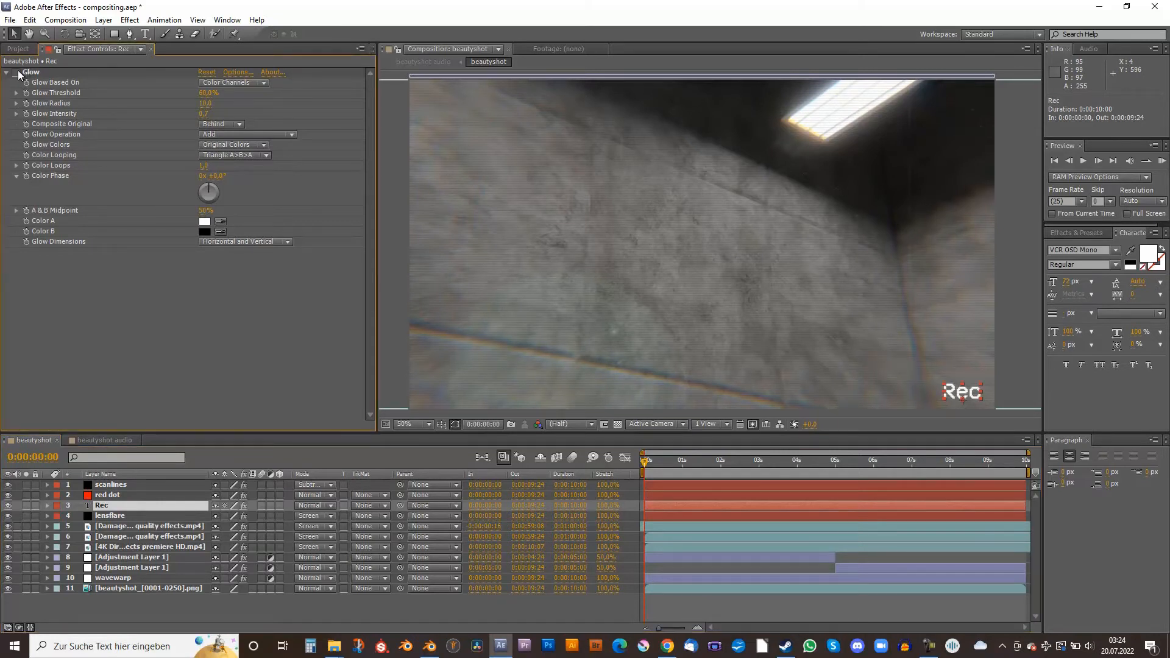
Inspect the red dot layer's effects at 0:00:01:02 and look over the available mask shape tools.
{"action": "left_click", "coordinate": [116, 495]}
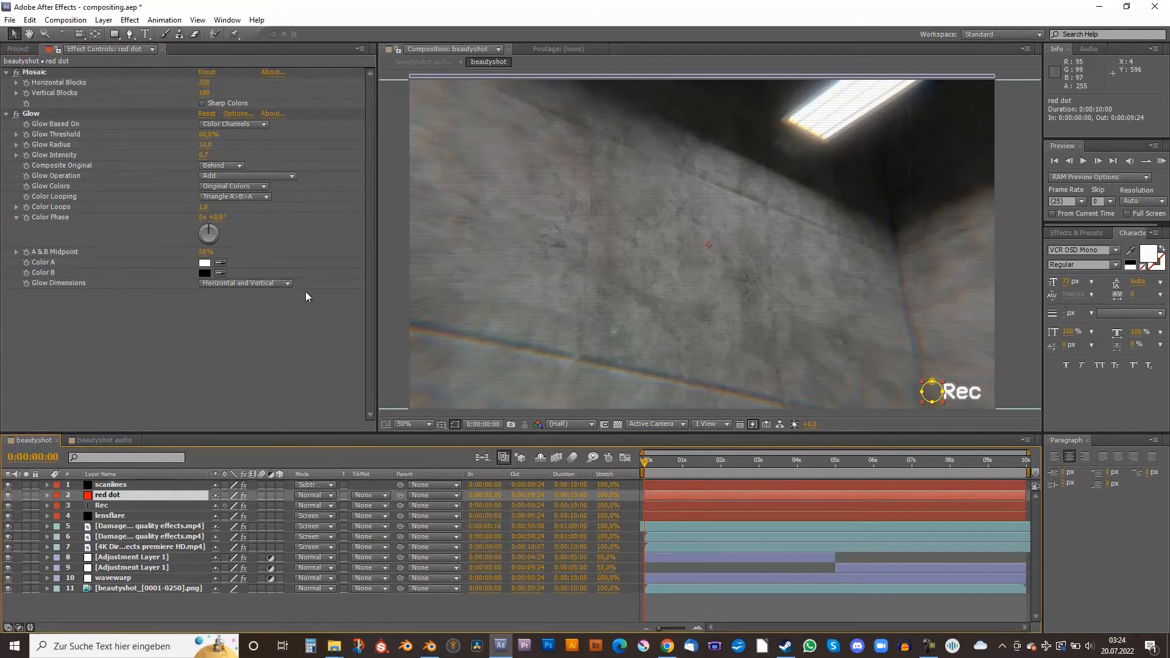
{"action": "left_click_drag", "start_coordinate": [660, 478], "coordinate": [687, 471]}
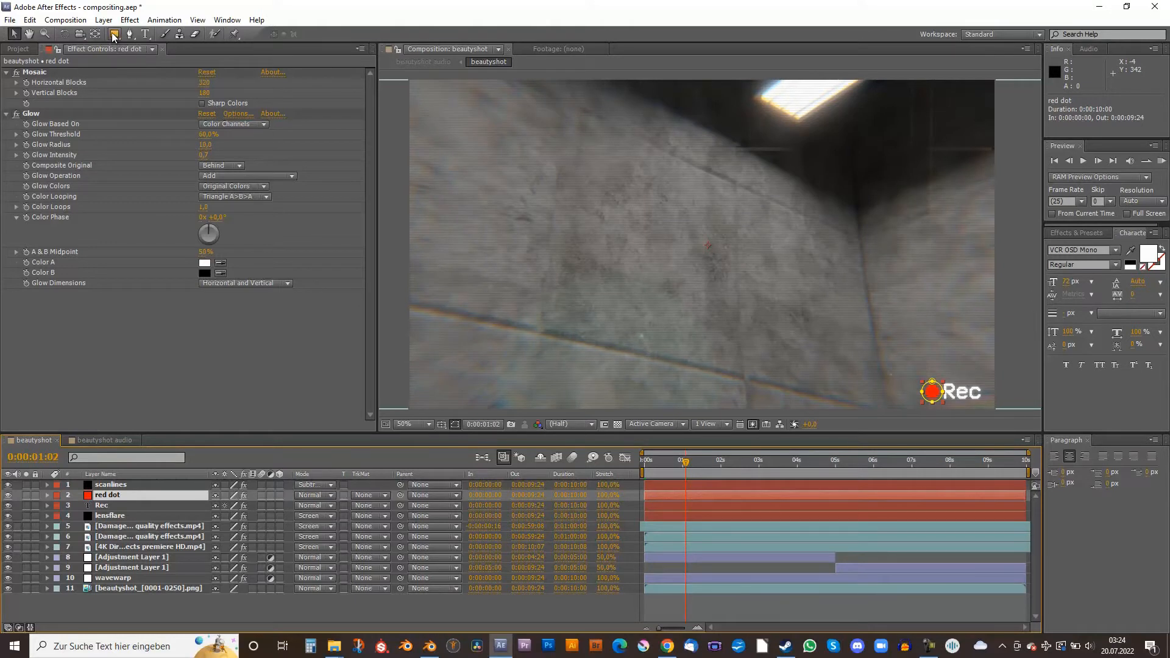
{"action": "left_click", "coordinate": [114, 33]}
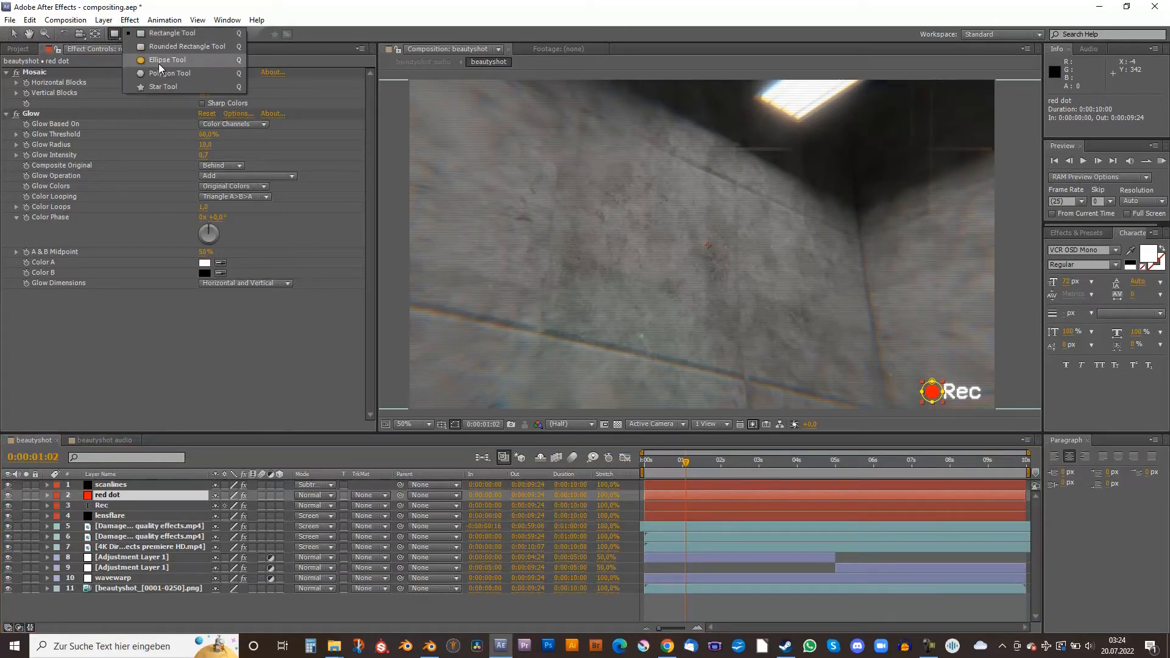
{"action": "left_click", "coordinate": [158, 387]}
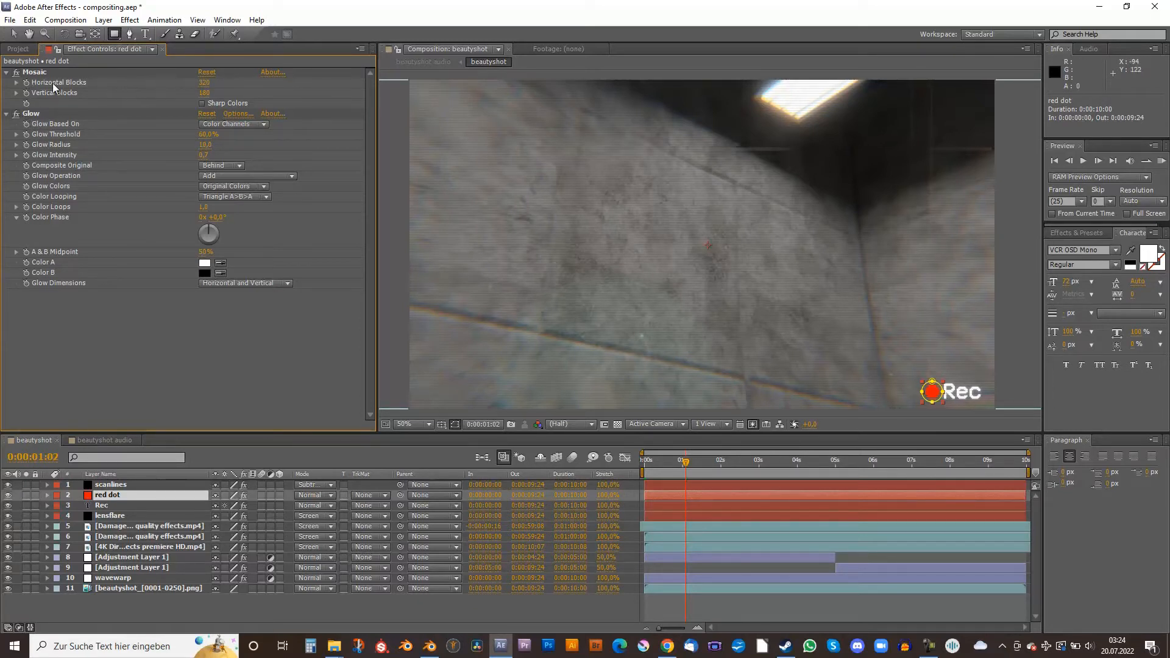
Examine the red dot and its circular mask next to the Rec text up close, then return to the full frame.
{"action": "key", "text": "period"}
{"action": "left_click_drag", "start_coordinate": [947, 396], "coordinate": [706, 183]}
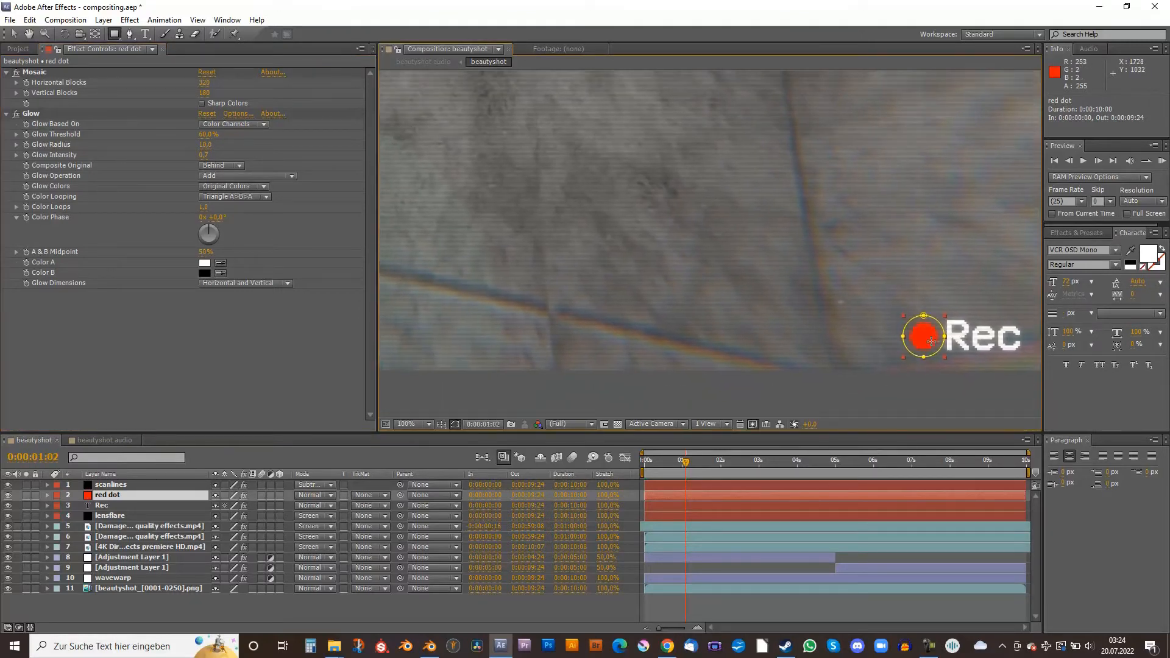
{"action": "left_click_drag", "start_coordinate": [951, 285], "coordinate": [934, 335]}
{"action": "scroll", "coordinate": [932, 337], "scroll_direction": "down", "scroll_amount": 1}
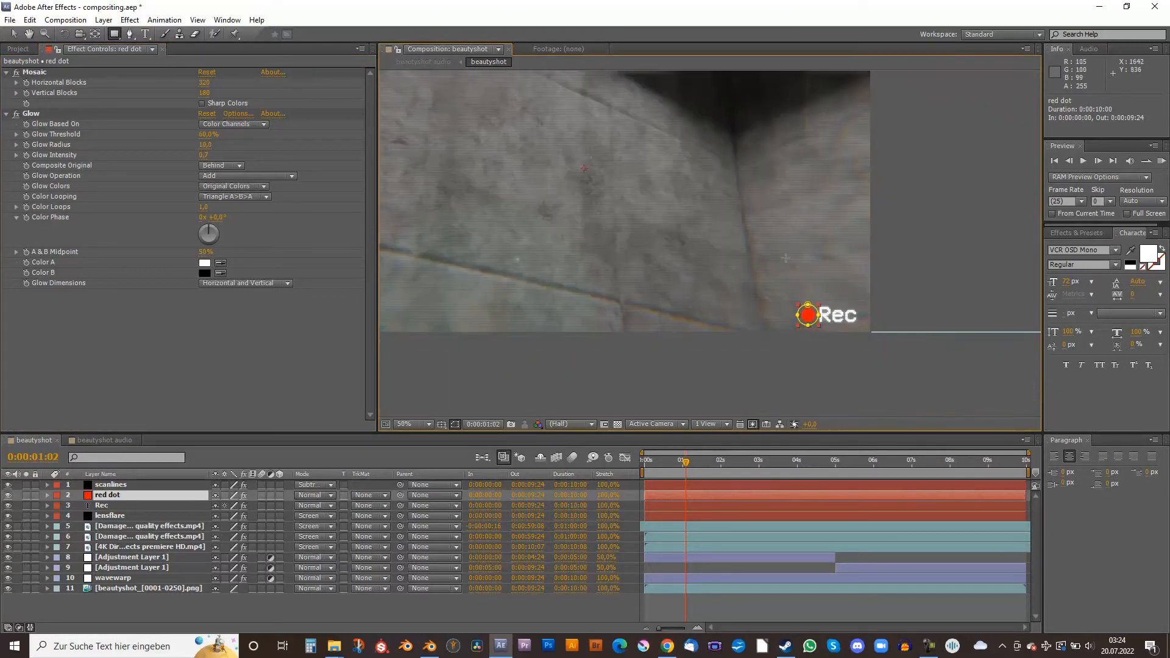
{"action": "left_click_drag", "start_coordinate": [789, 259], "coordinate": [903, 336]}
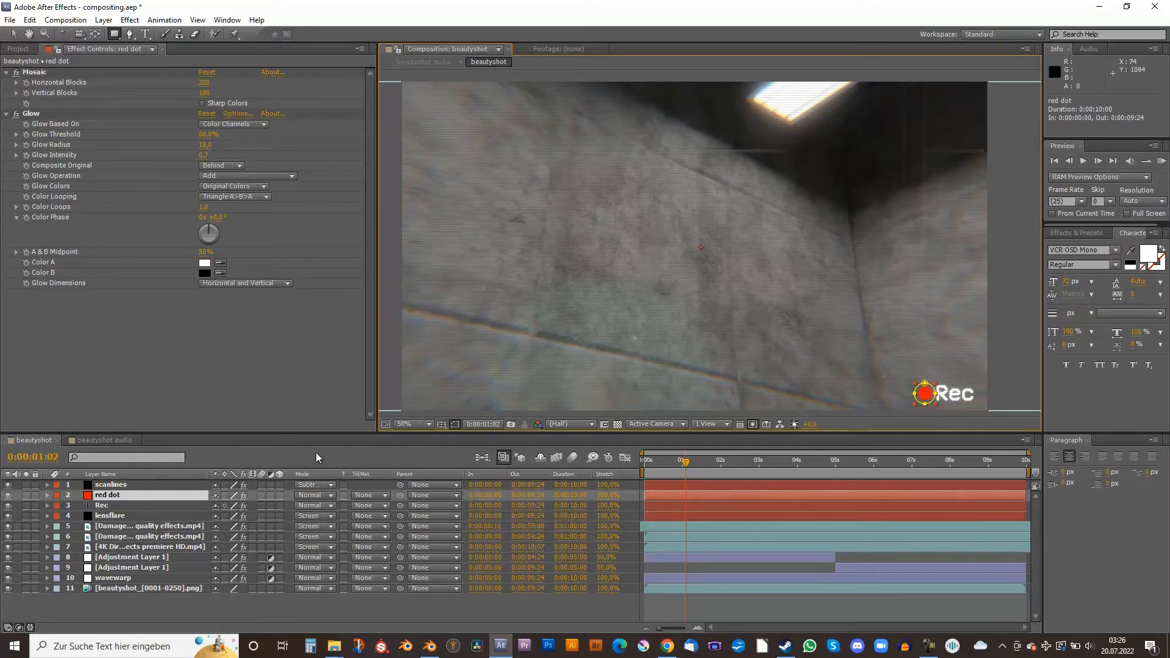
Go to 0:00:00:06 and set the lensflare layer's Mask 1 mode to None to examine the unmasked flare.
{"action": "left_click", "coordinate": [109, 516]}
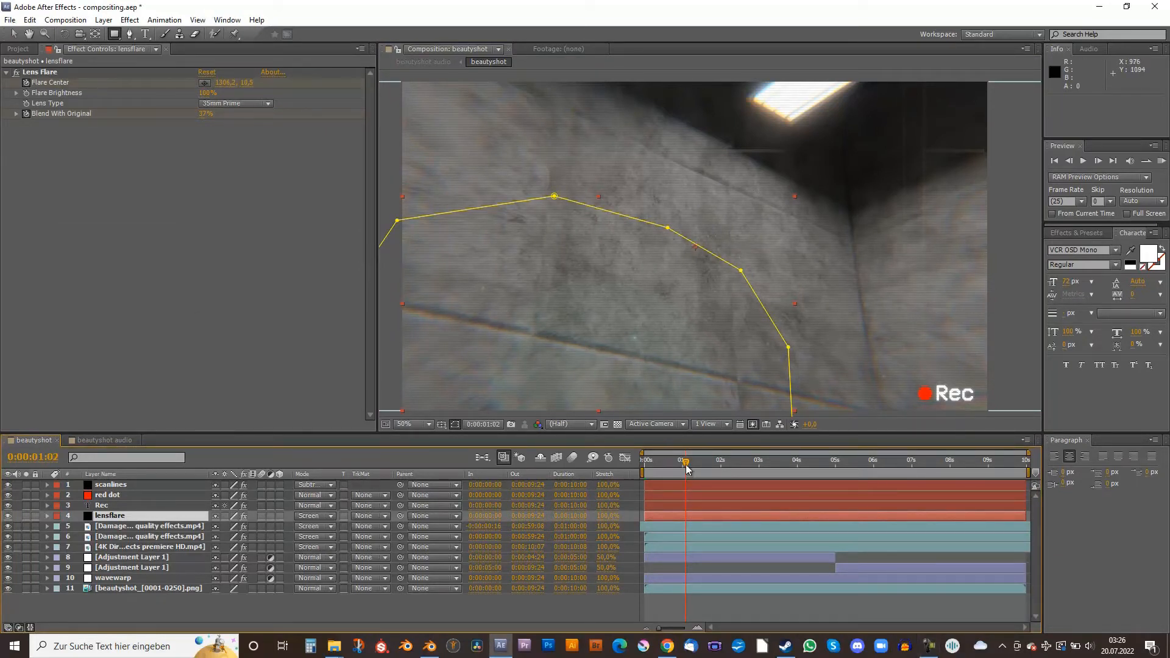
{"action": "left_click_drag", "start_coordinate": [686, 463], "coordinate": [653, 478]}
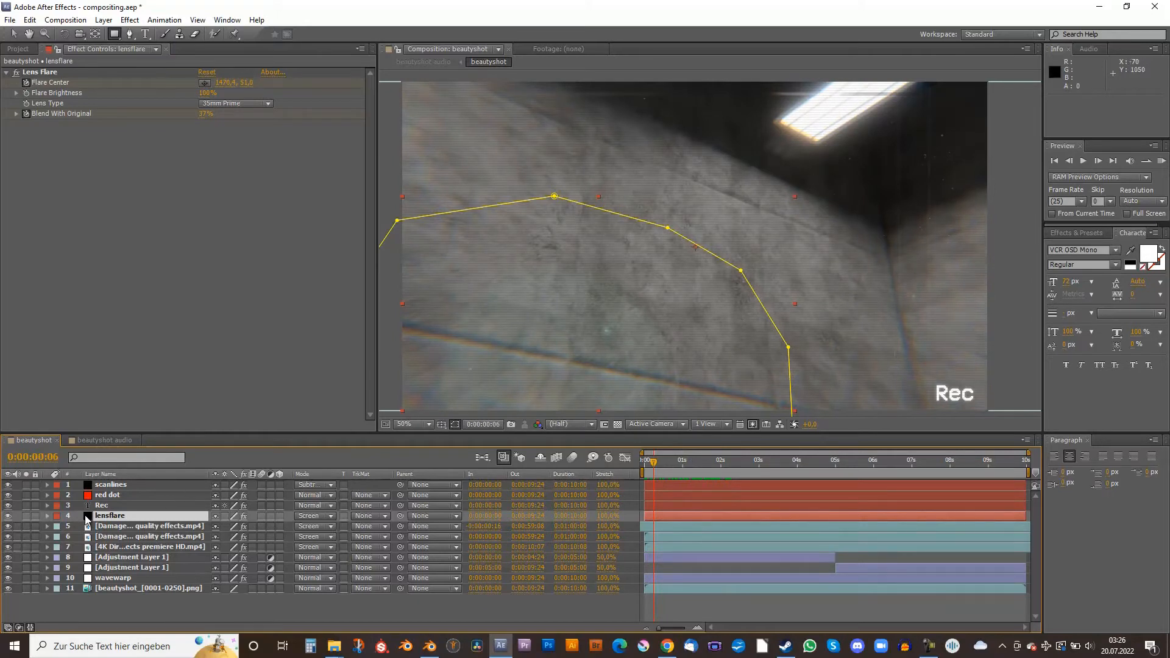
{"action": "left_click", "coordinate": [47, 517]}
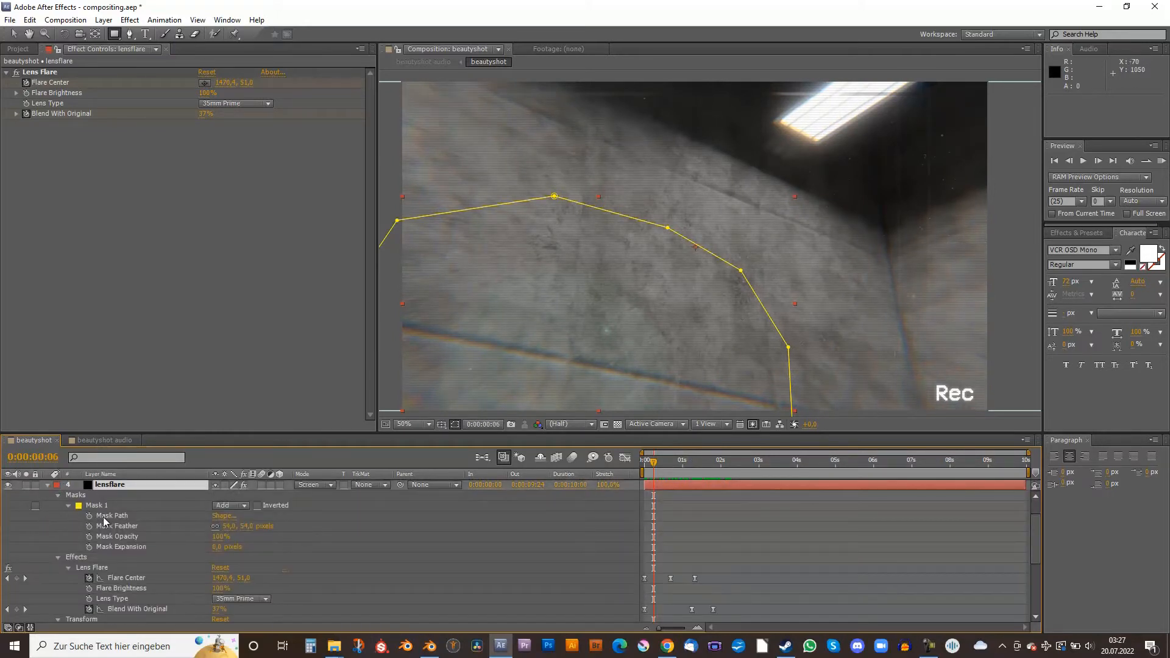
{"action": "left_click", "coordinate": [240, 505]}
{"action": "left_click", "coordinate": [247, 517]}
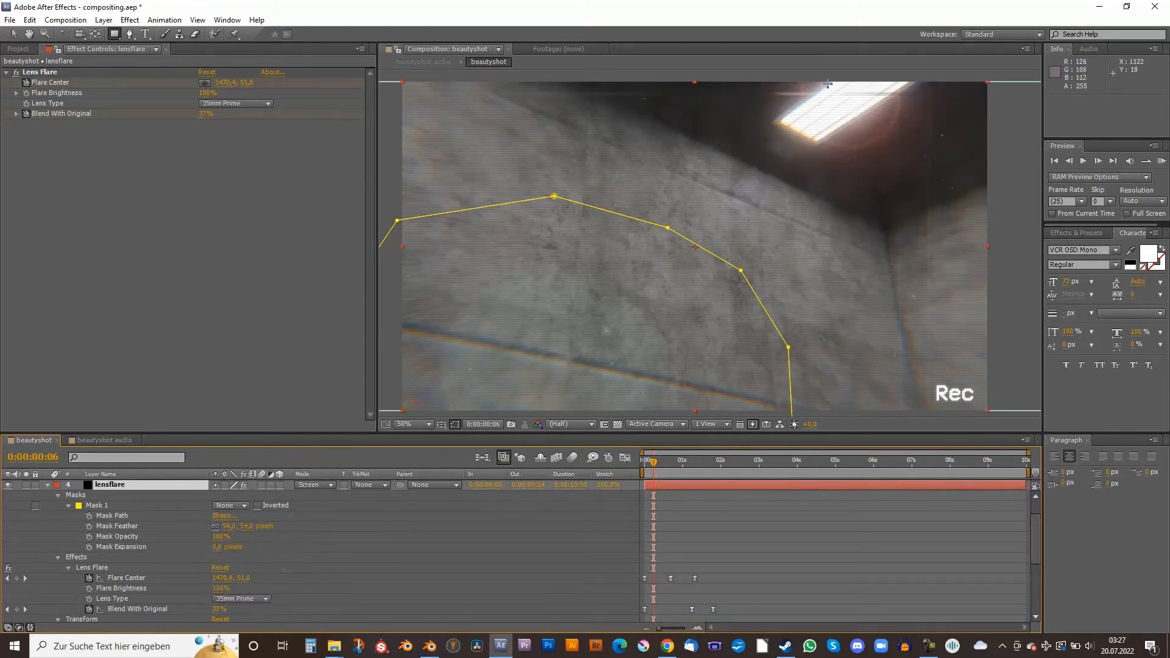
{"action": "key", "text": "comma"}
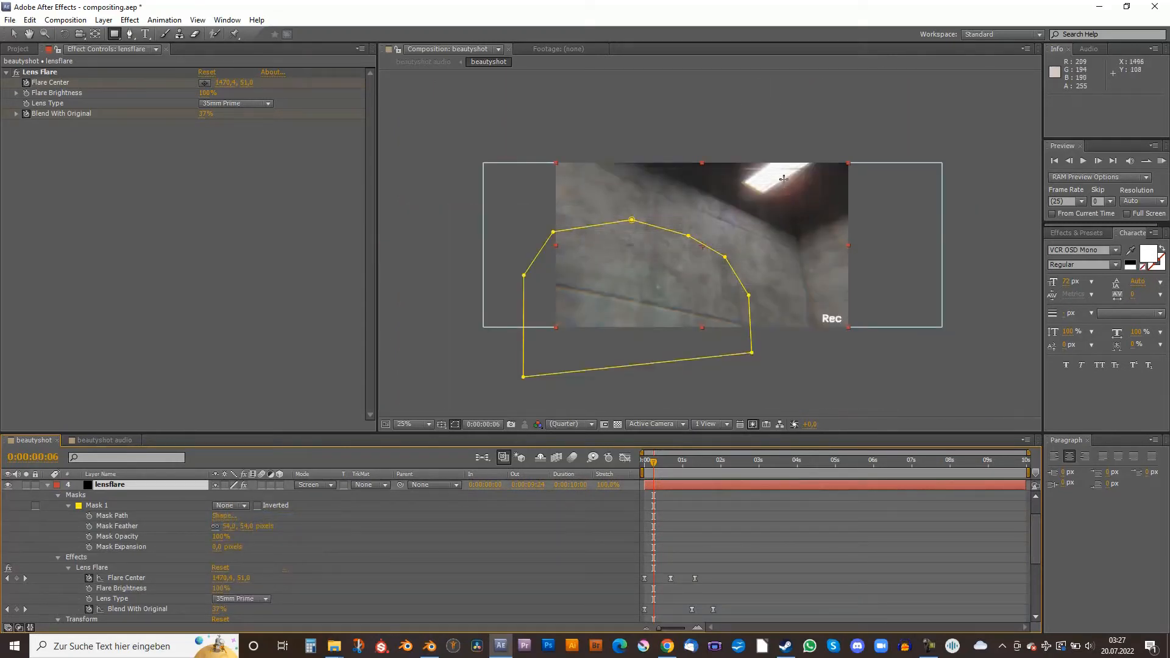
{"action": "key", "text": "period"}
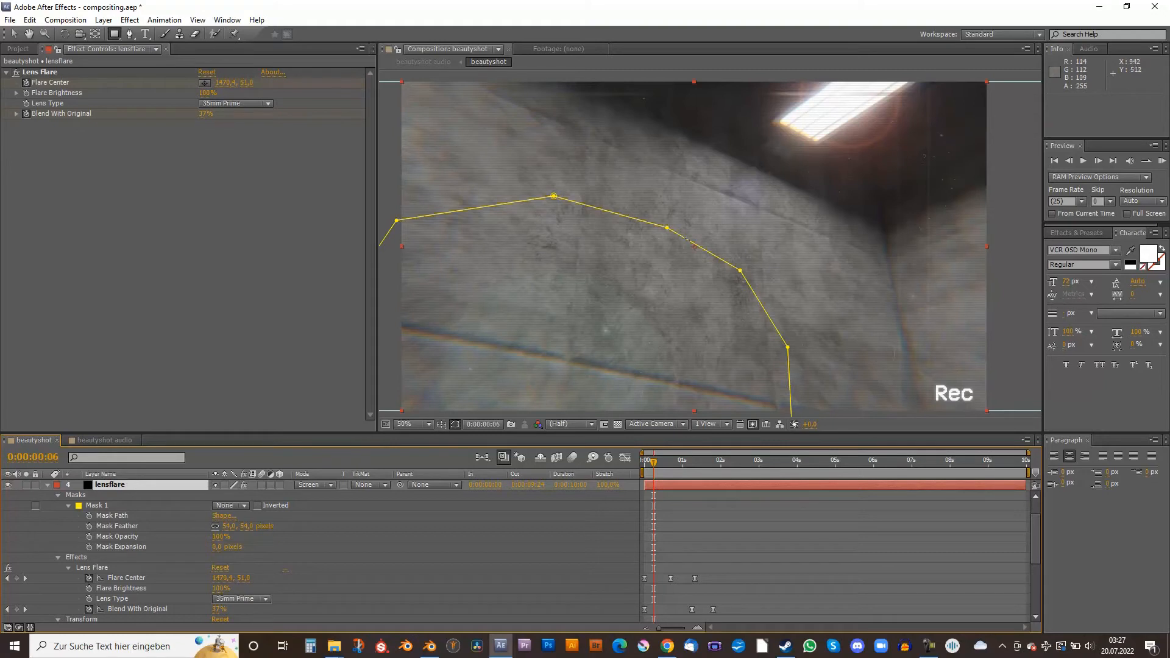
Set the lensflare layer's Mask 1 back to Add, try a Mask Feather of 0 pixels and undo it.
{"action": "left_click", "coordinate": [236, 506]}
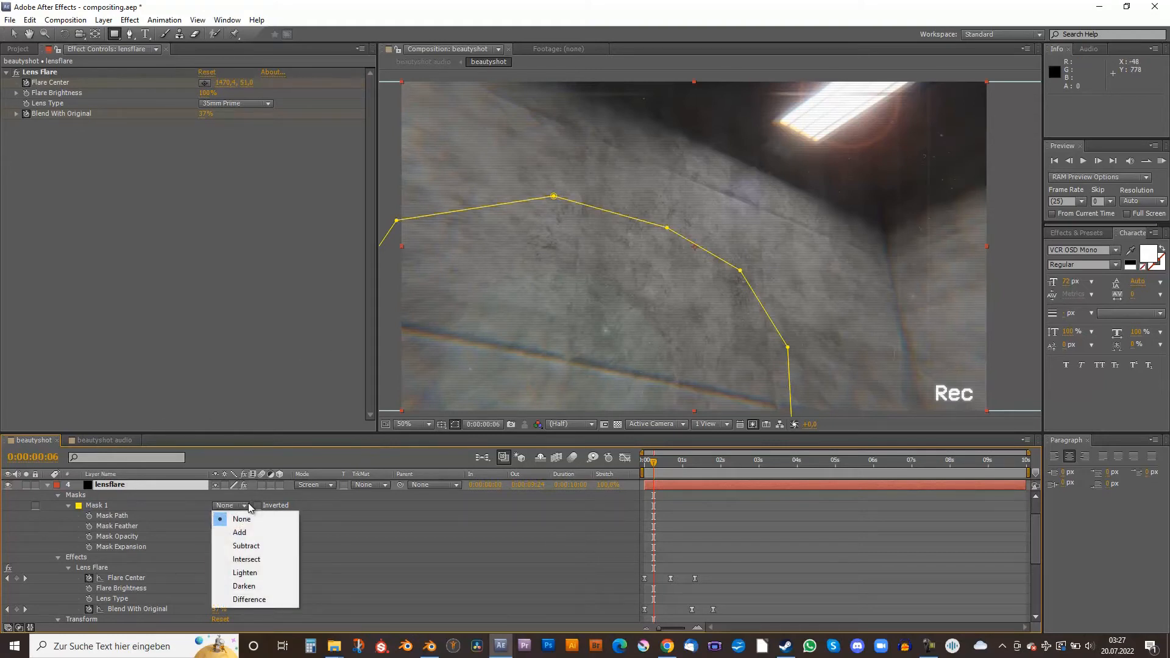
{"action": "left_click", "coordinate": [246, 533]}
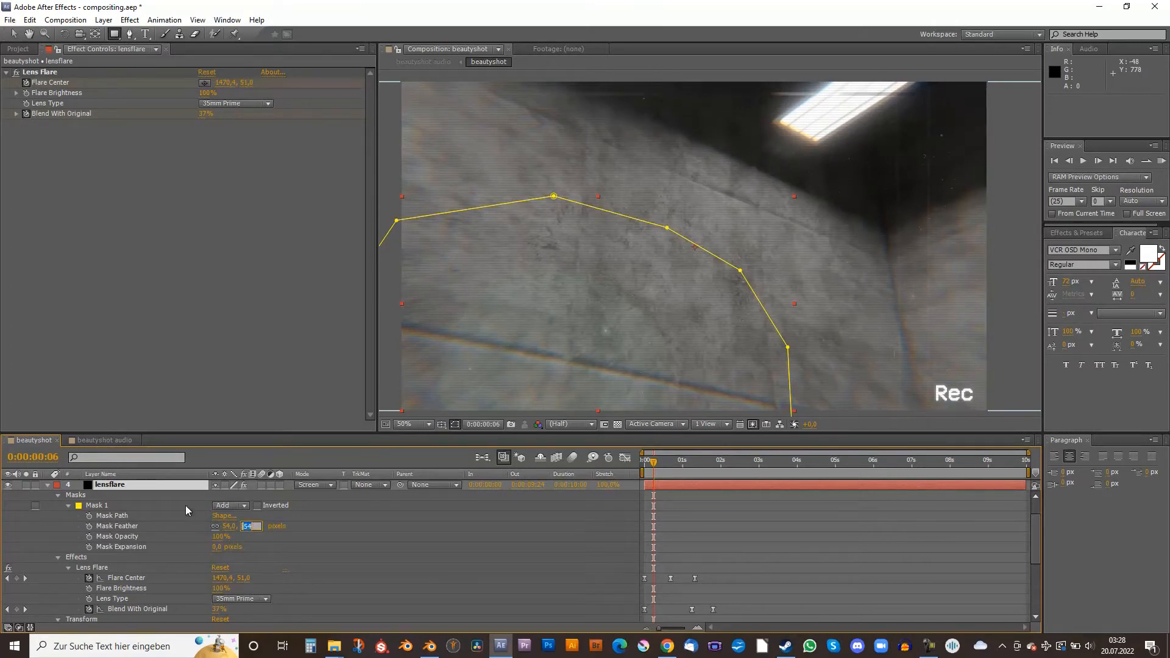
{"action": "key", "text": "Return"}
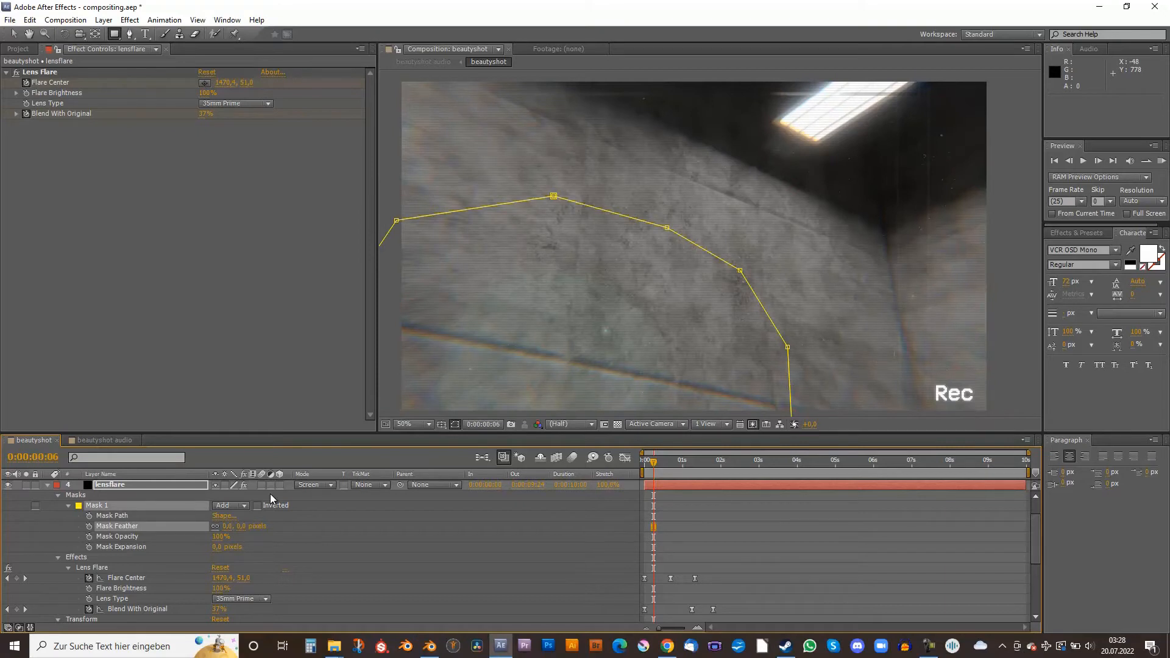
{"action": "key", "text": "ctrl+z"}
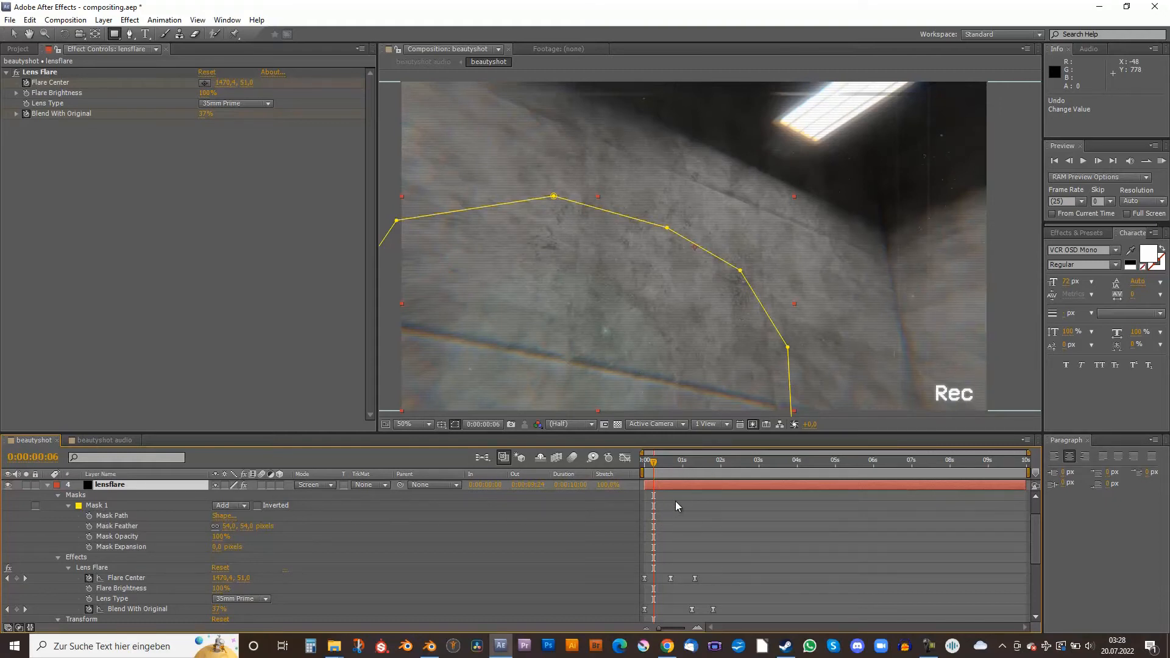
{"action": "left_click", "coordinate": [47, 486]}
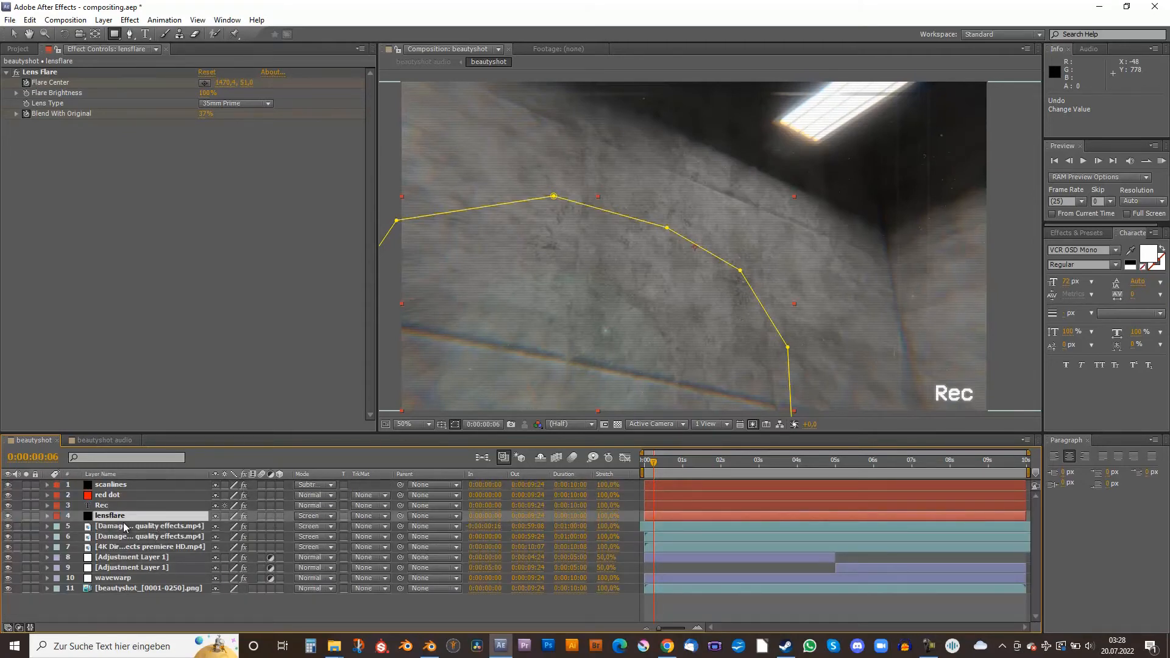
Reveal the red dot layer's Transform properties and scrub through its opacity keyframes, stopping at 0:00:01:00.
{"action": "left_click", "coordinate": [107, 495]}
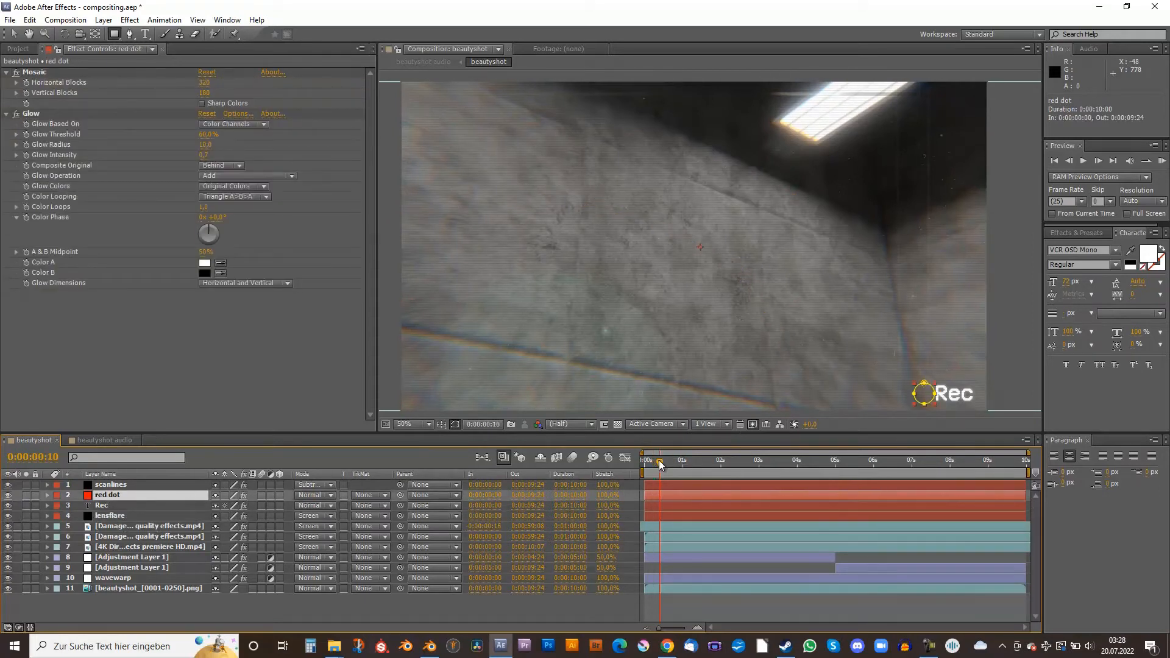
{"action": "left_click_drag", "start_coordinate": [660, 460], "coordinate": [736, 478]}
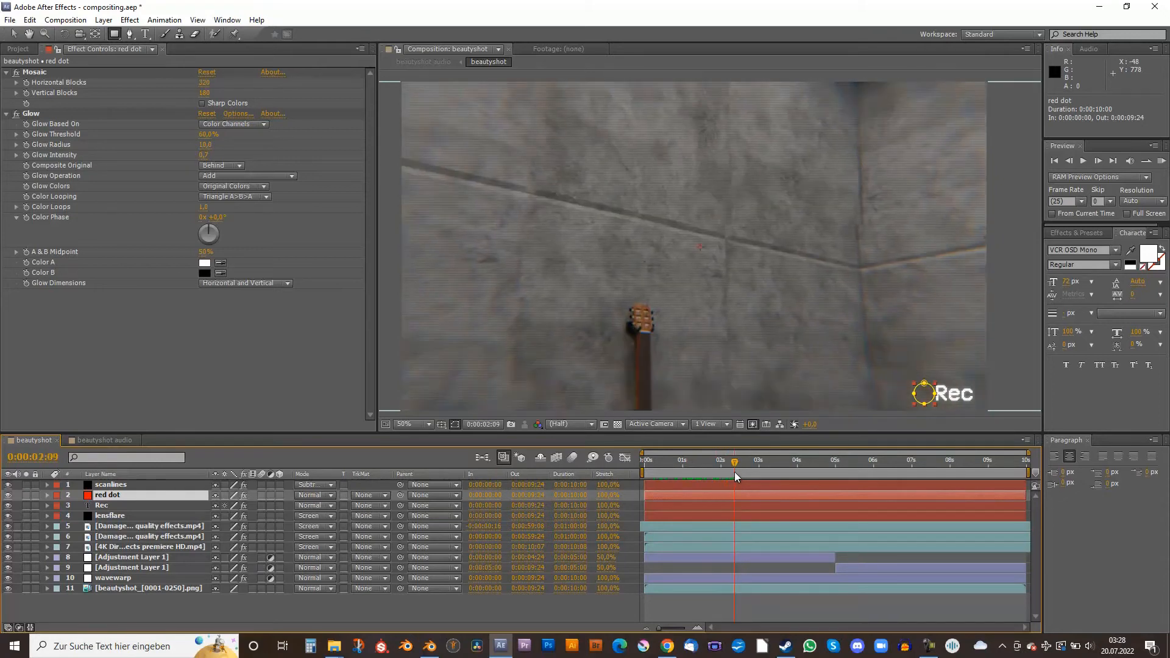
{"action": "left_click", "coordinate": [46, 495]}
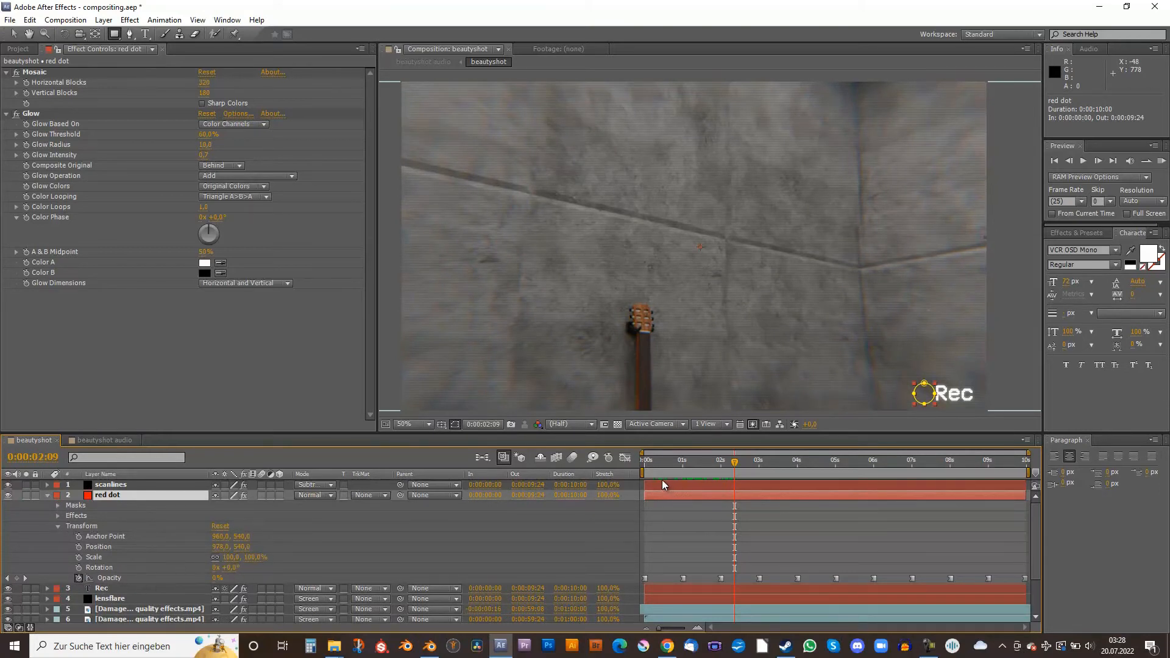
{"action": "left_click_drag", "start_coordinate": [671, 467], "coordinate": [723, 493]}
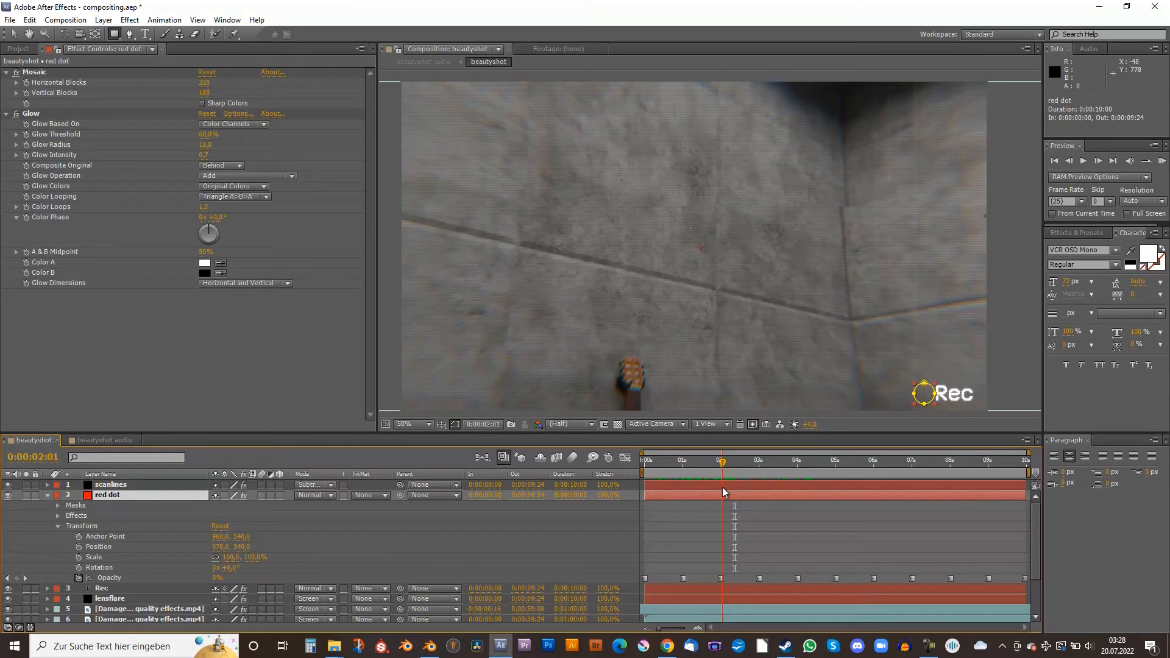
{"action": "left_click_drag", "start_coordinate": [723, 488], "coordinate": [682, 488]}
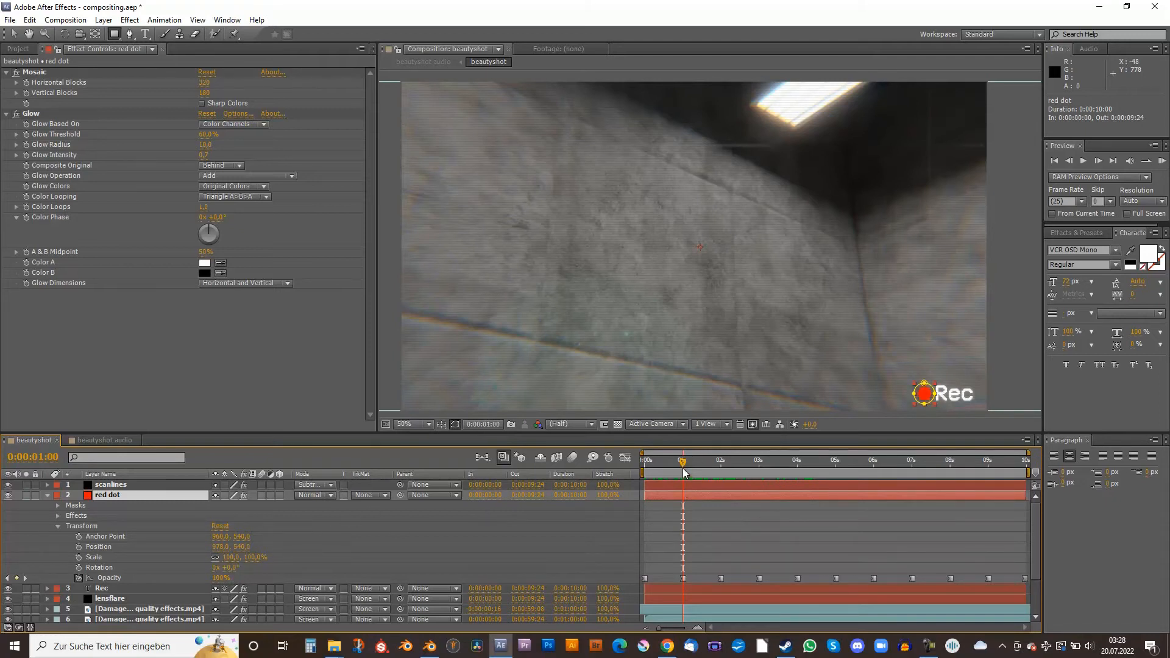
{"action": "mouse_move", "coordinate": [683, 473]}
{"action": "left_mouse_down"}
{"action": "mouse_move", "coordinate": [643, 467]}
{"action": "mouse_move", "coordinate": [682, 470]}
{"action": "left_mouse_up"}
Select all the red dot layer's opacity keyframes, inspect their Keyframe Interpolation without changing it, and check the dot at 0:00:01:12.
{"action": "left_click_drag", "start_coordinate": [649, 550], "coordinate": [1030, 576]}
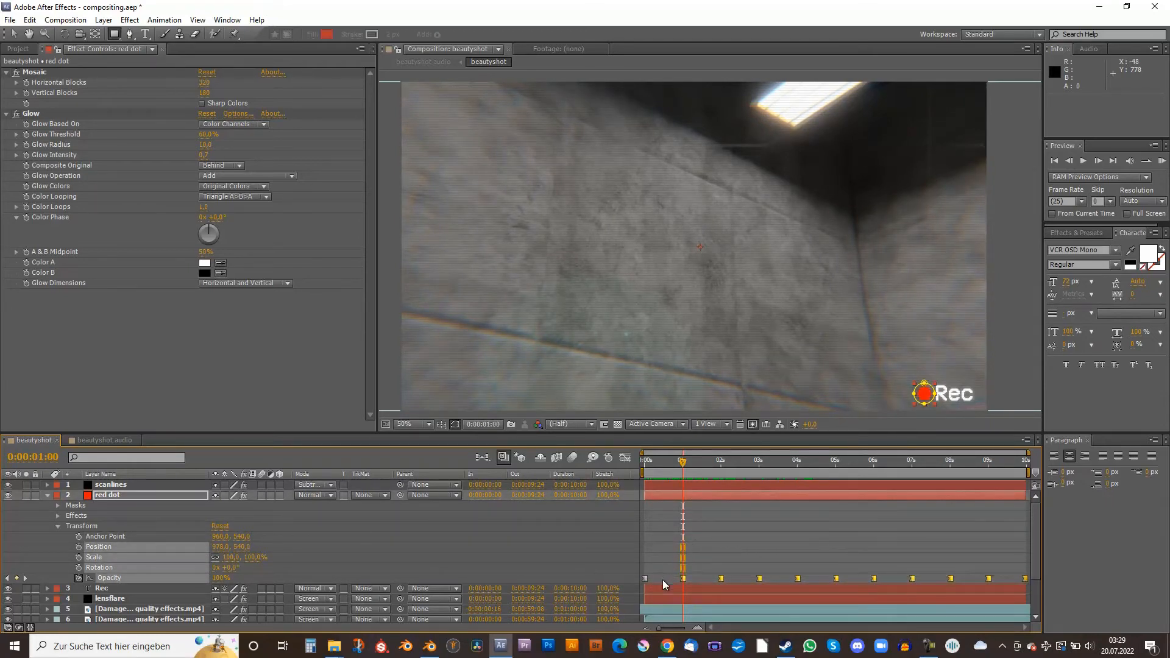
{"action": "left_click", "coordinate": [645, 578]}
{"action": "right_click", "coordinate": [720, 578]}
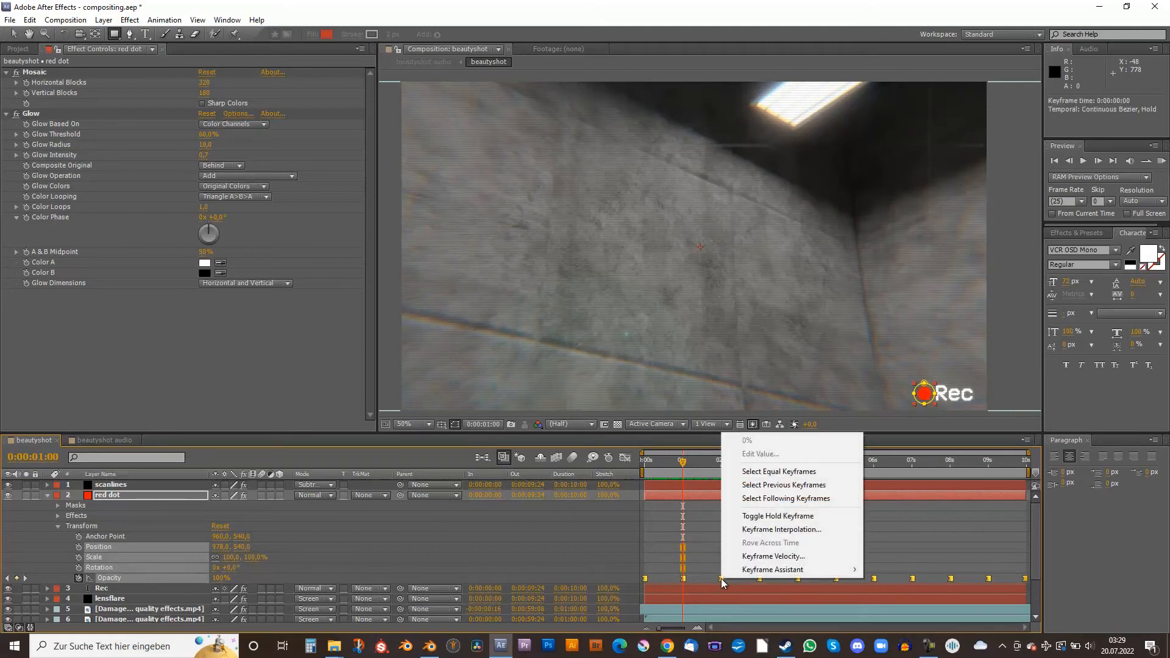
{"action": "left_click", "coordinate": [790, 531]}
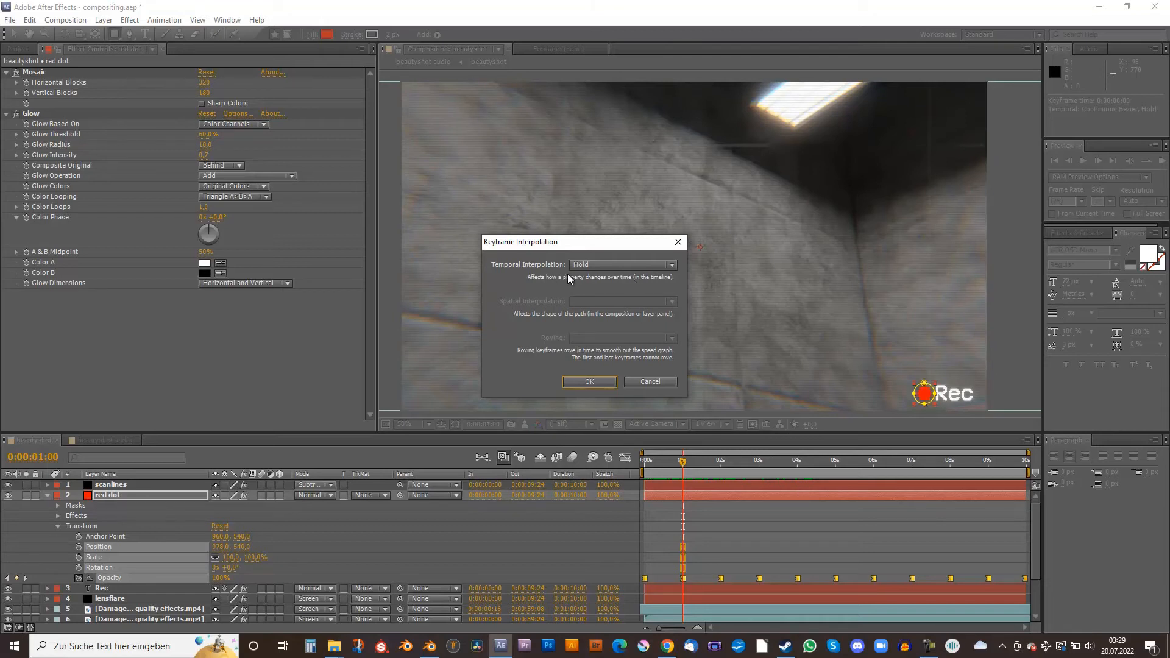
{"action": "left_click", "coordinate": [678, 242]}
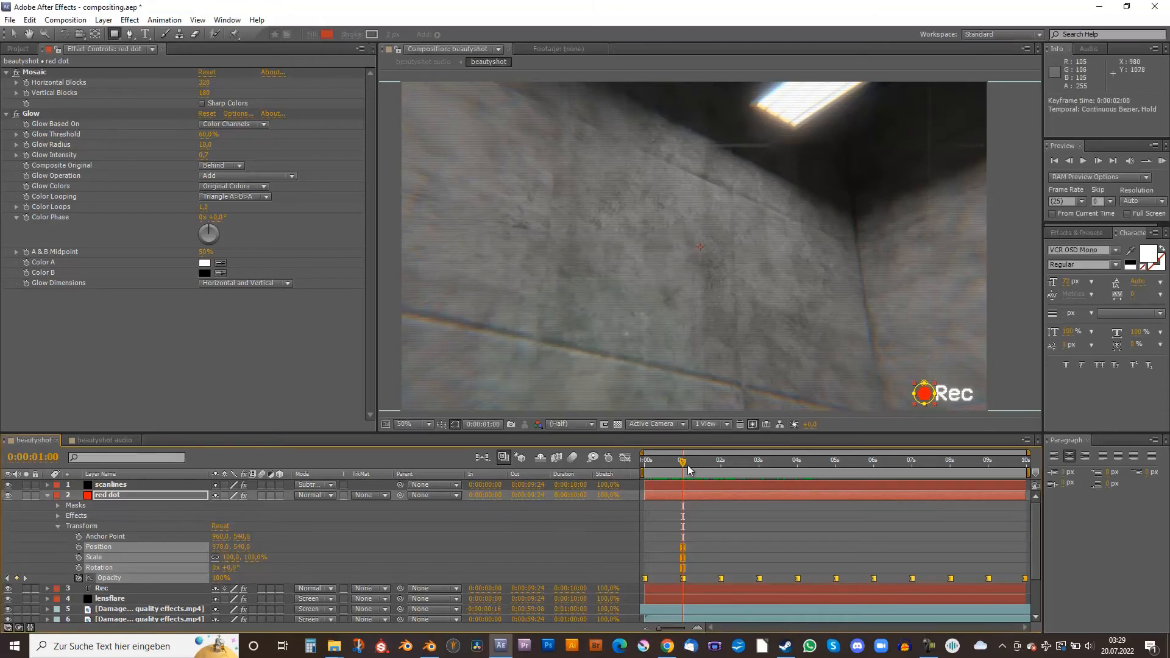
{"action": "mouse_move", "coordinate": [684, 460]}
{"action": "left_mouse_down"}
{"action": "mouse_move", "coordinate": [668, 461]}
{"action": "mouse_move", "coordinate": [702, 460]}
{"action": "left_mouse_up"}
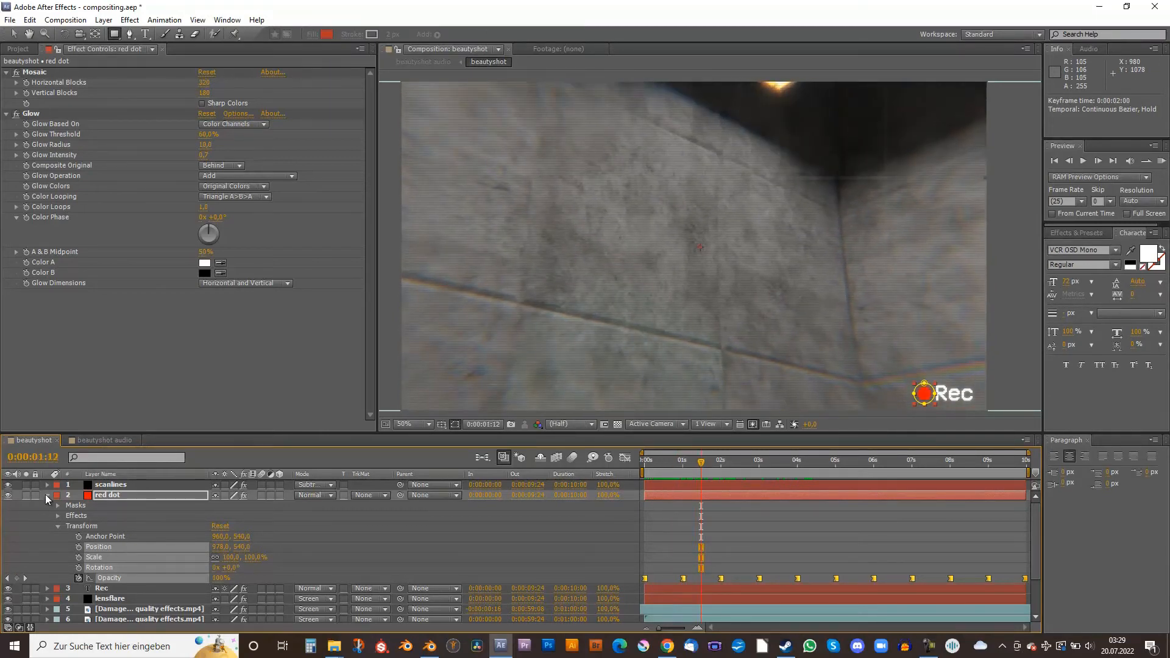
{"action": "left_click", "coordinate": [47, 495]}
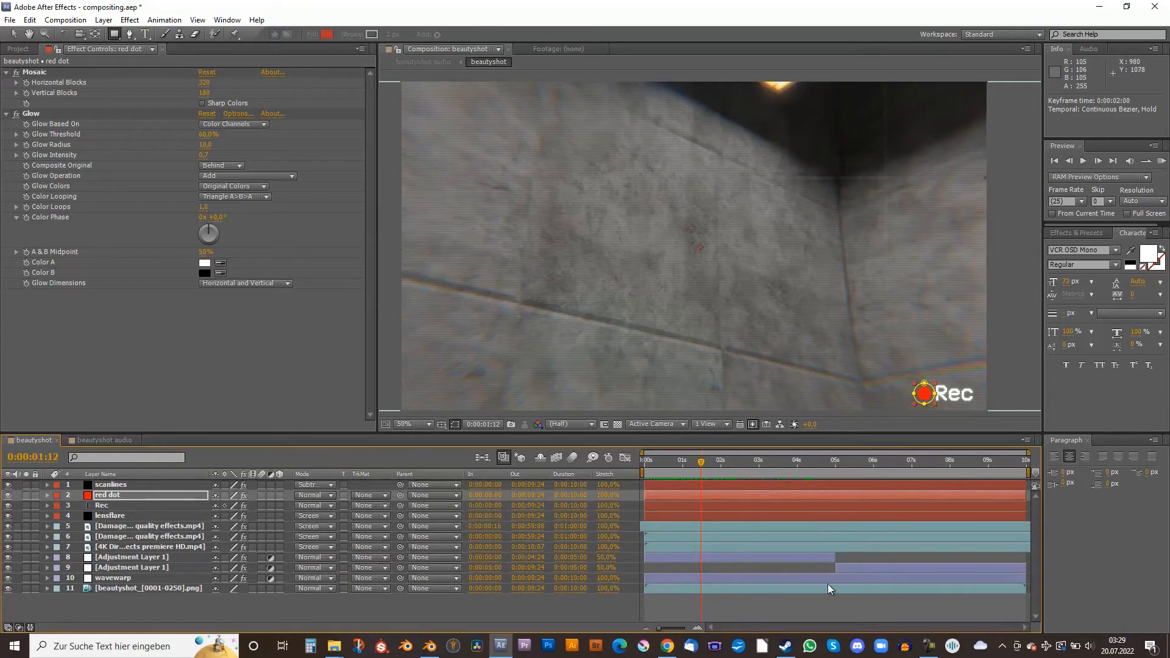
{"action": "left_click", "coordinate": [929, 646]}
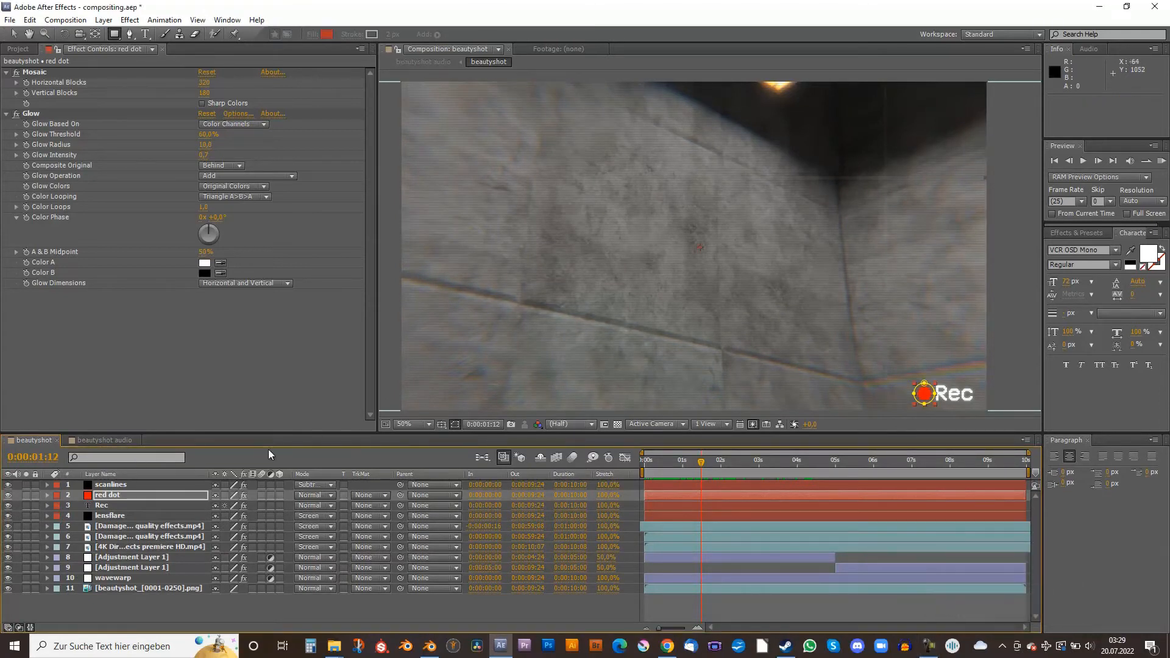
Select the upper Damaged Old Film overlay layer and preview the 4K Dirt vintage film clip from the Elemente für Videos folder.
{"action": "left_click", "coordinate": [172, 526]}
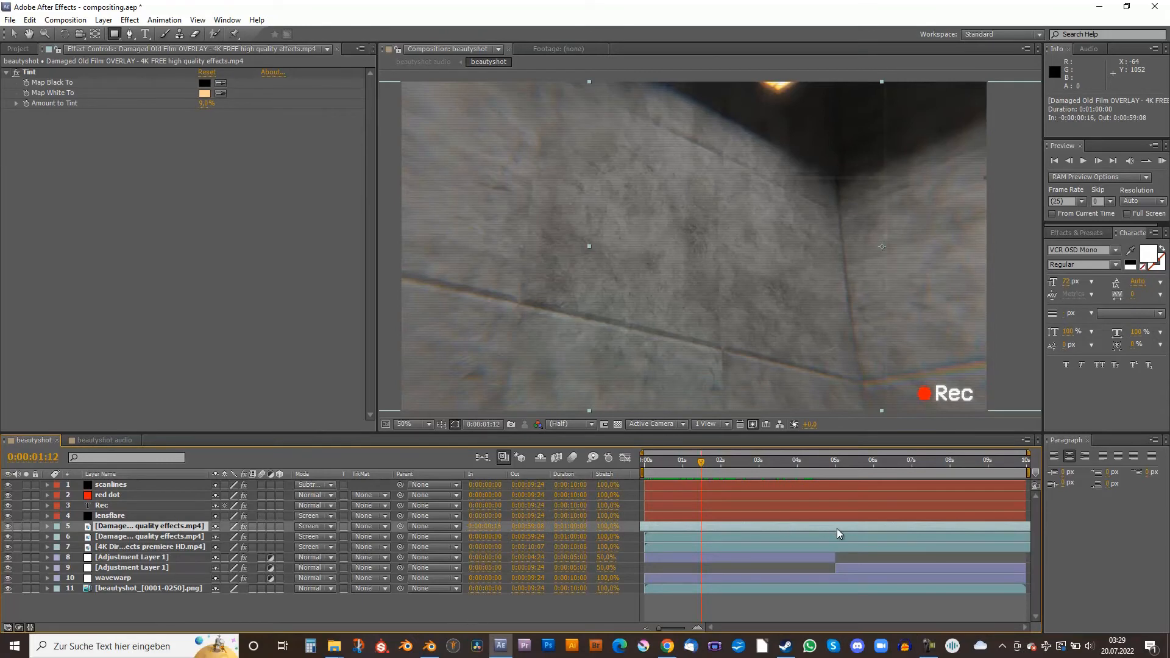
{"action": "mouse_move", "coordinate": [334, 646]}
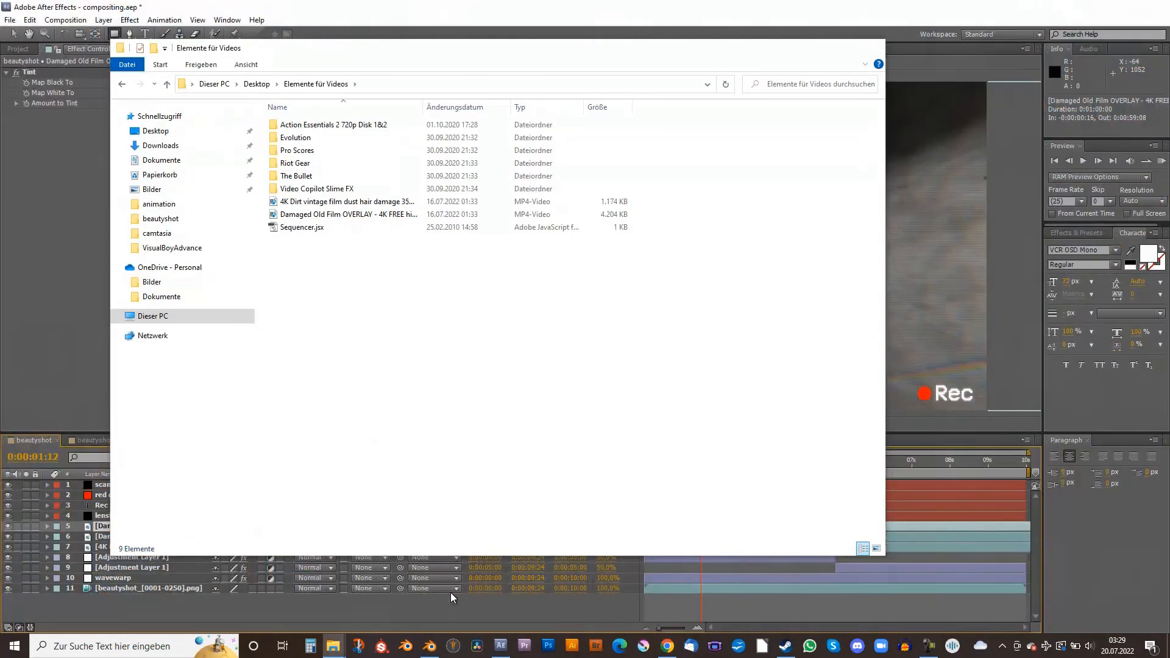
{"action": "left_click", "coordinate": [451, 592]}
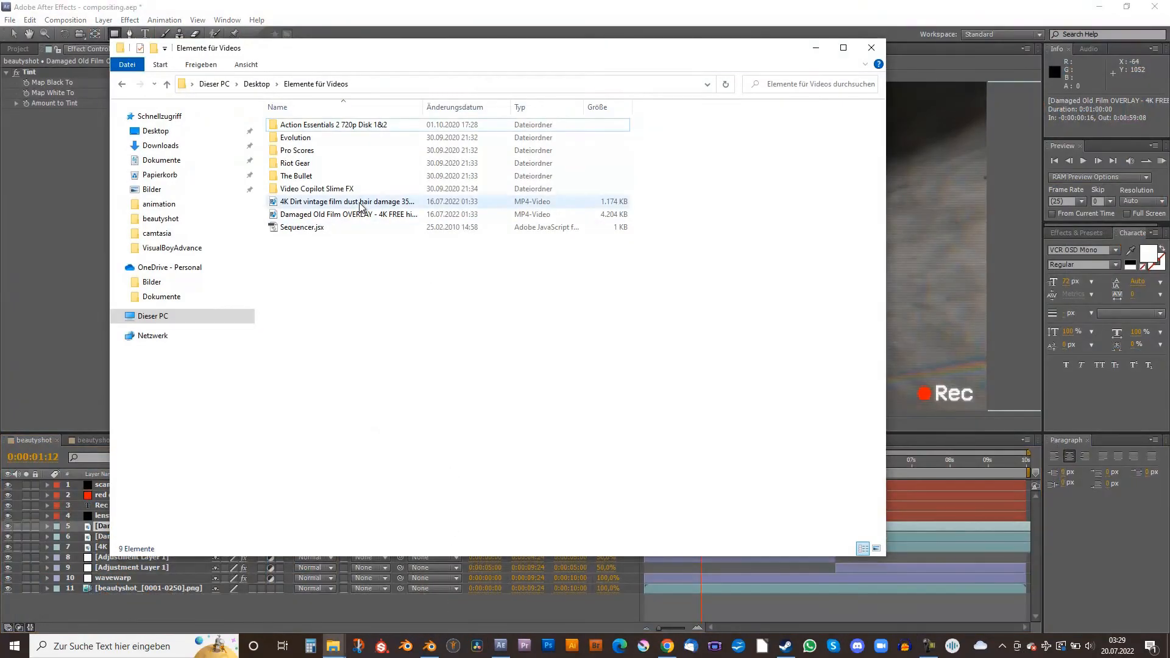
{"action": "double_click", "coordinate": [366, 202]}
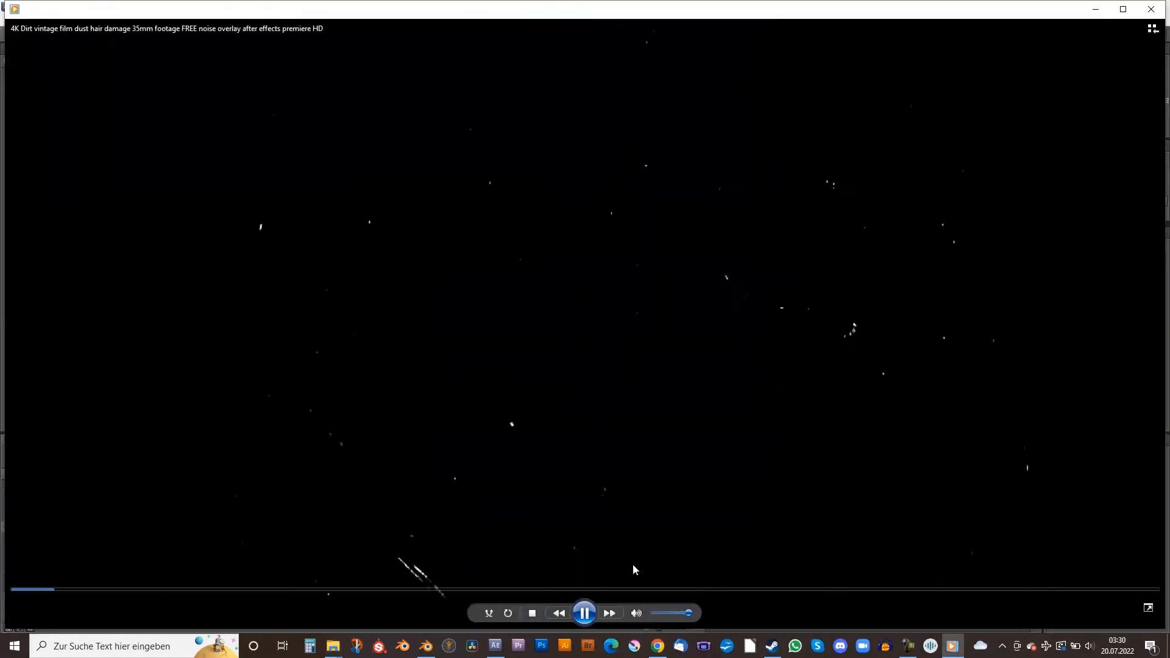
{"action": "left_click", "coordinate": [584, 613]}
{"action": "left_click", "coordinate": [1165, 7]}
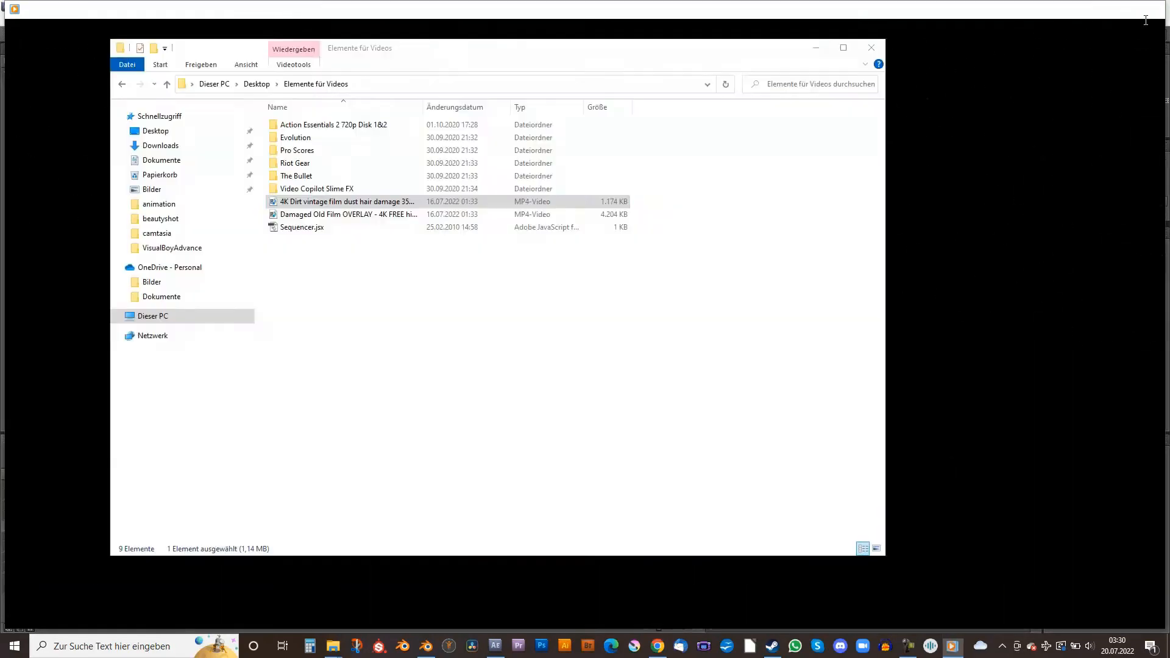
{"action": "left_click", "coordinate": [391, 609]}
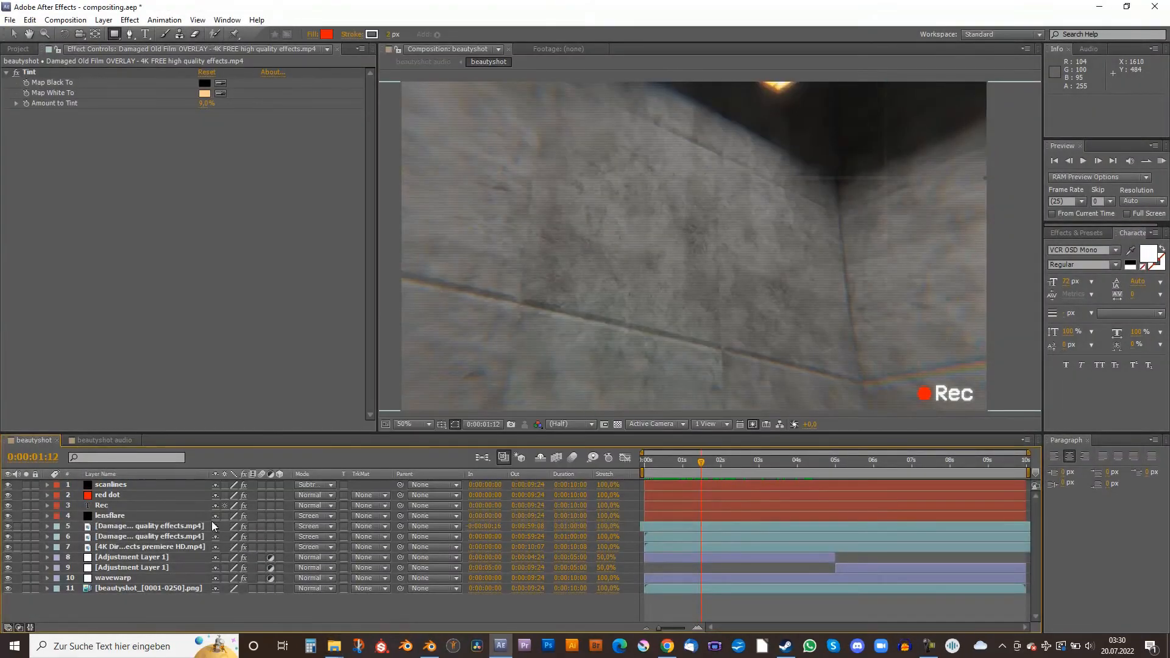
Go through the three film overlay layers and inspect the Transform properties of the 4K Dirt layer, including its opacity.
{"action": "left_click", "coordinate": [106, 531]}
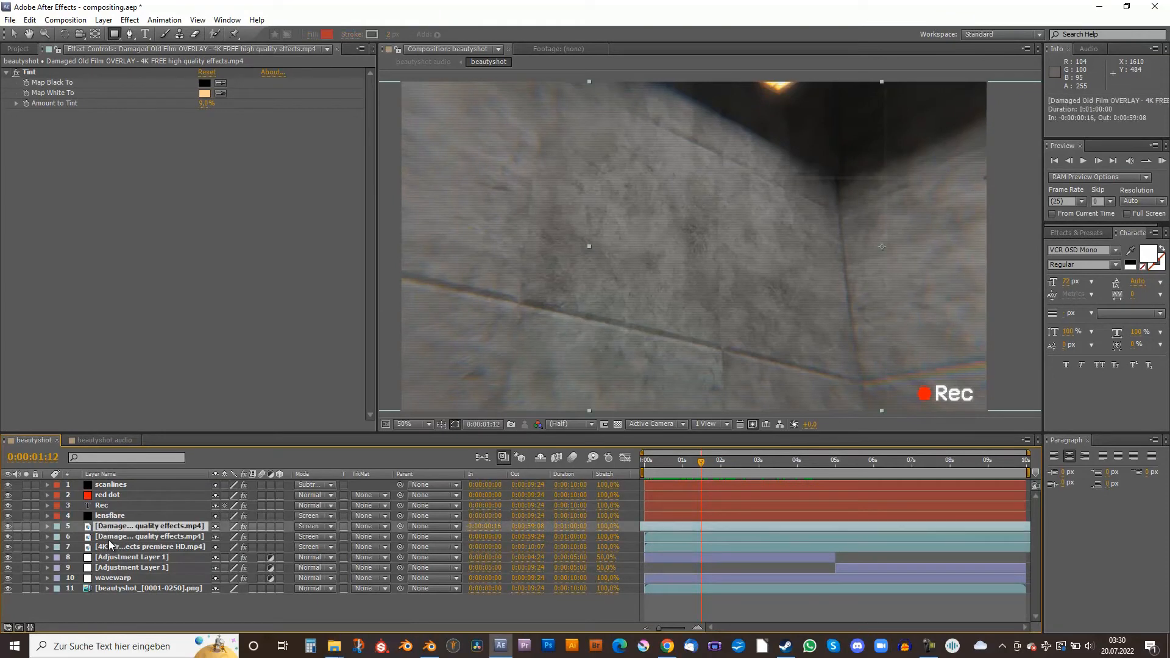
{"action": "left_click", "coordinate": [108, 540]}
{"action": "left_click", "coordinate": [115, 549]}
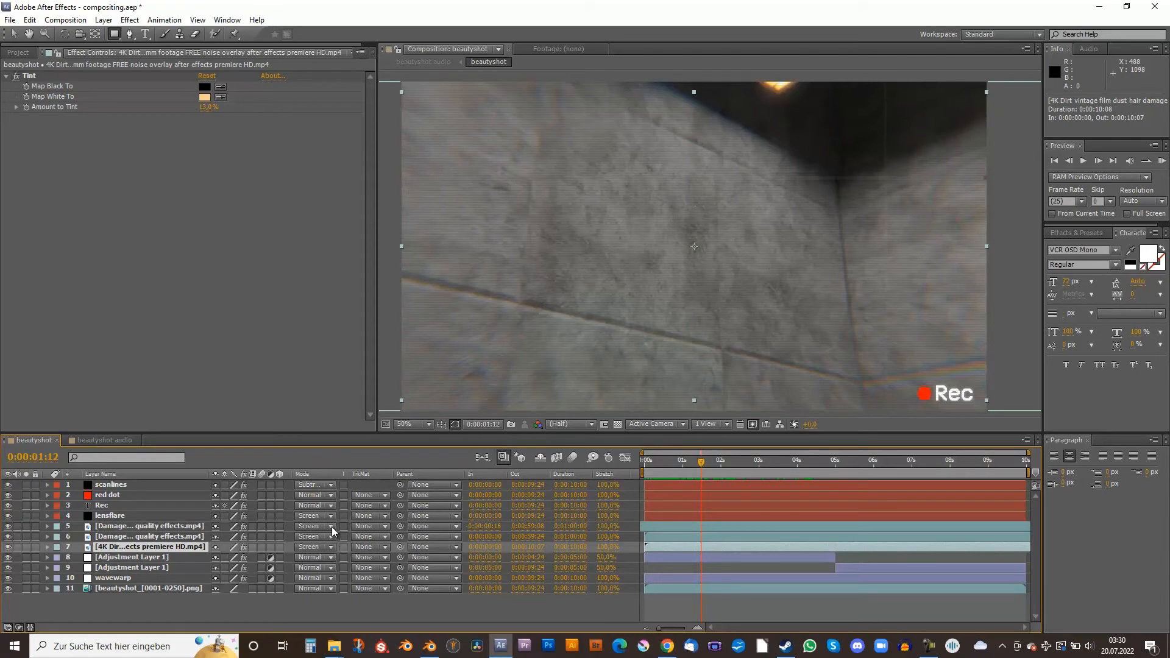
{"action": "left_click", "coordinate": [46, 547]}
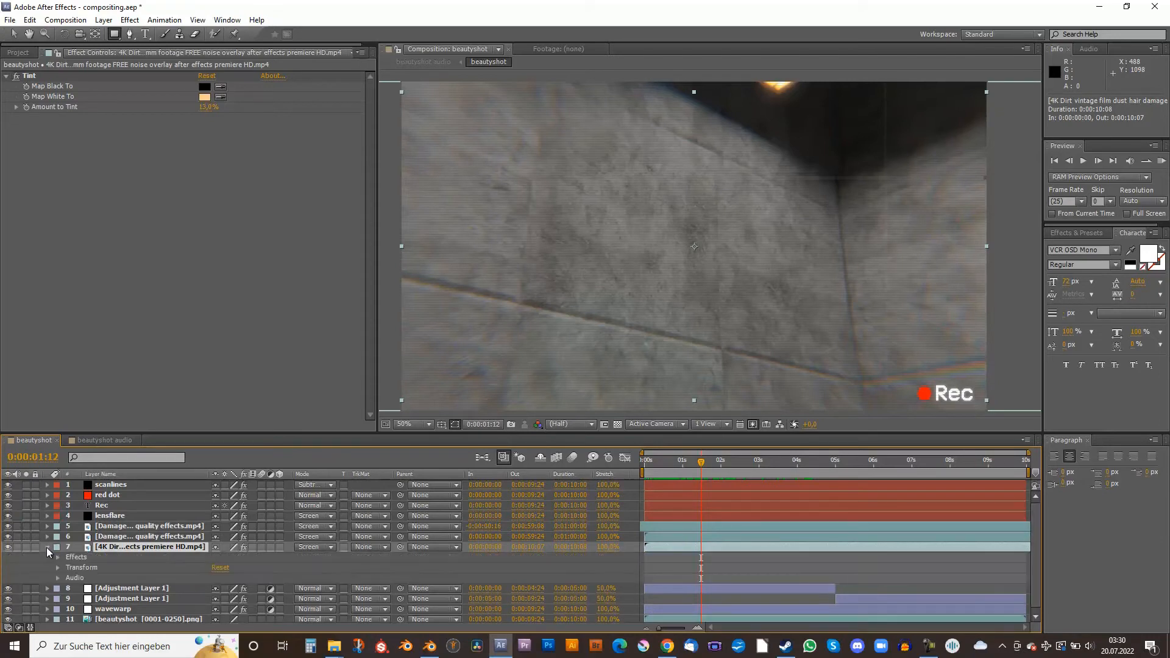
{"action": "left_click", "coordinate": [58, 568]}
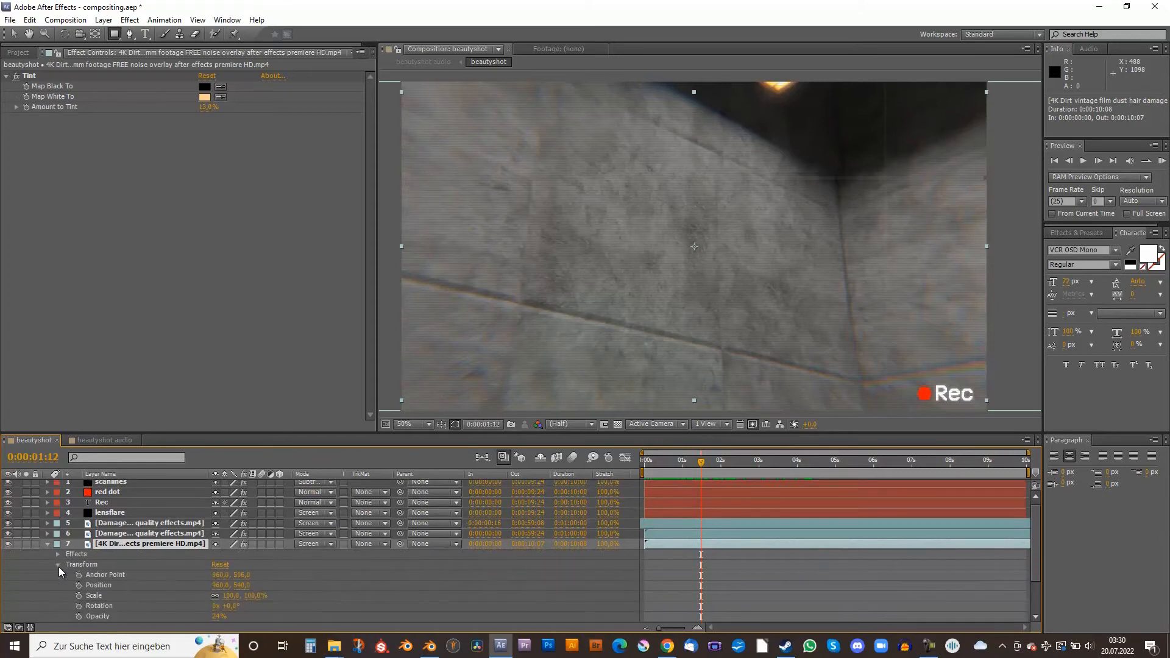
{"action": "scroll", "coordinate": [198, 585], "scroll_direction": "down", "scroll_amount": 2}
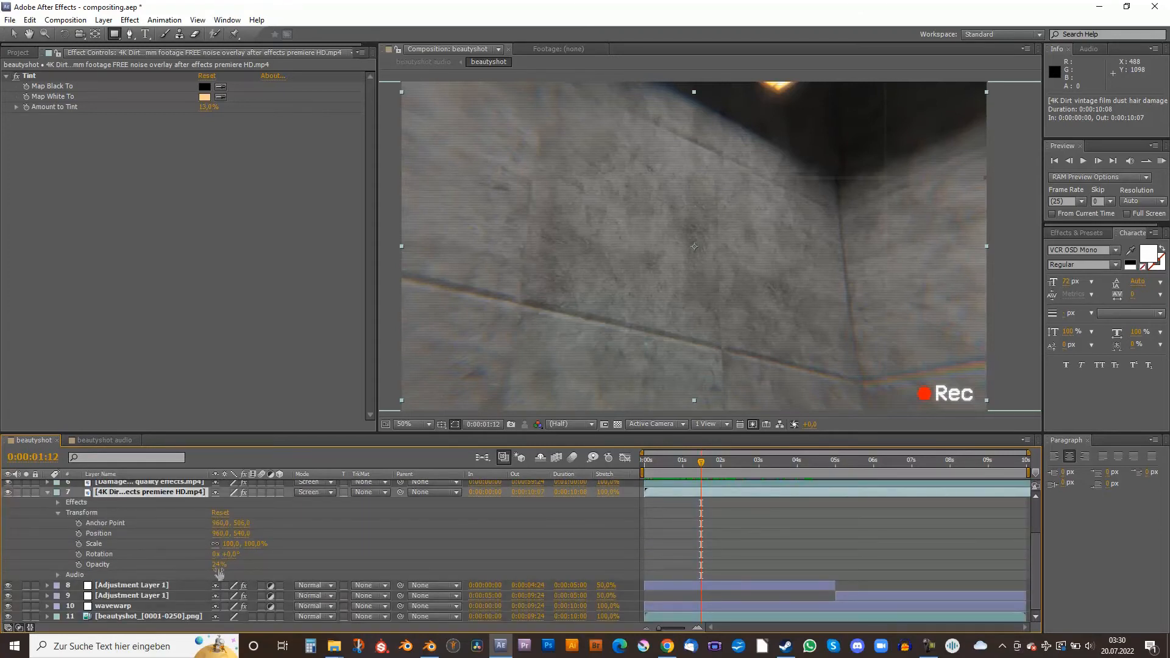
{"action": "left_click", "coordinate": [48, 492]}
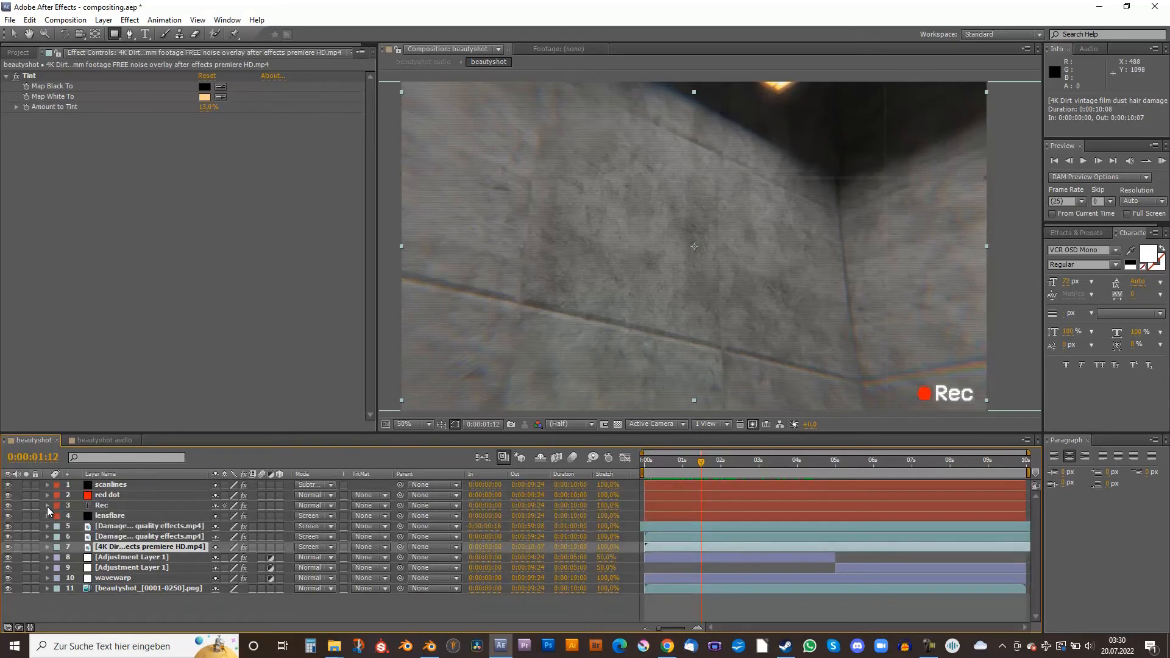
Inspect the Transform properties of the lower Damaged Old Film layer and select the 4K Dirt layer's Tint effect.
{"action": "left_click", "coordinate": [50, 534]}
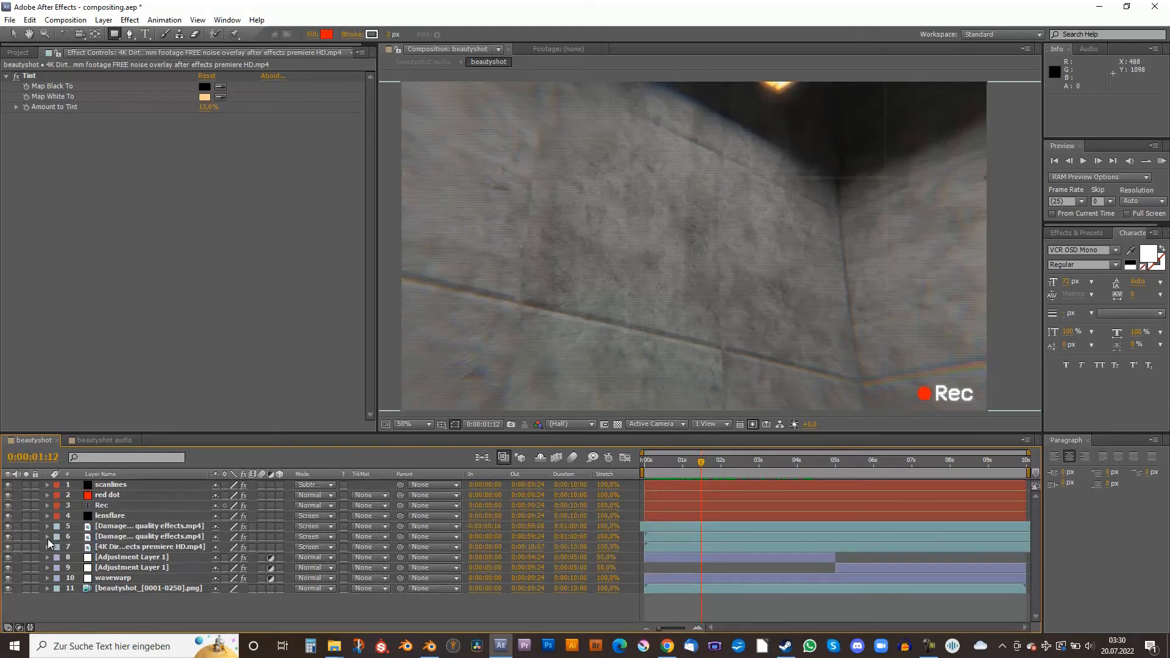
{"action": "left_click", "coordinate": [47, 537]}
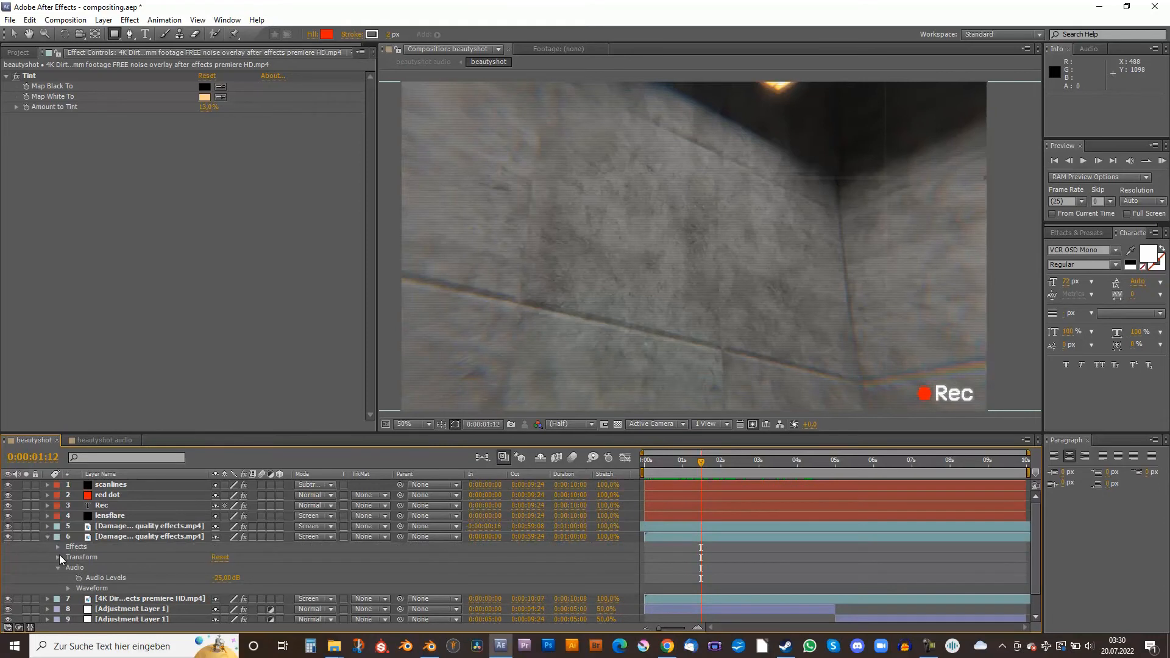
{"action": "left_click", "coordinate": [58, 557]}
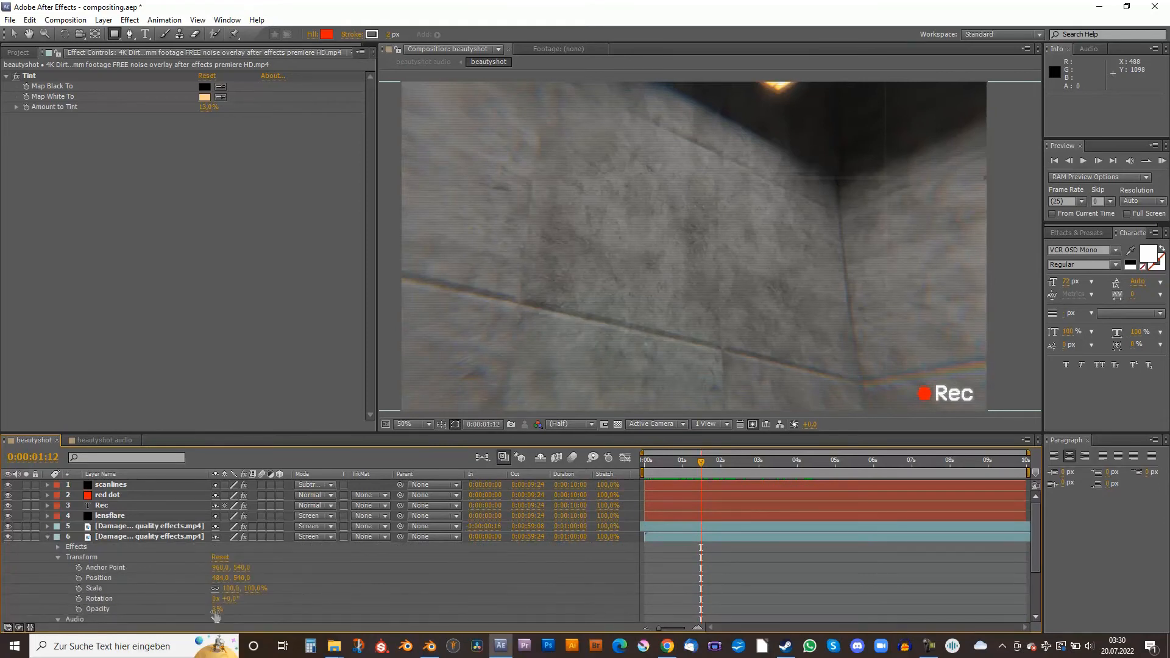
{"action": "left_click", "coordinate": [47, 539]}
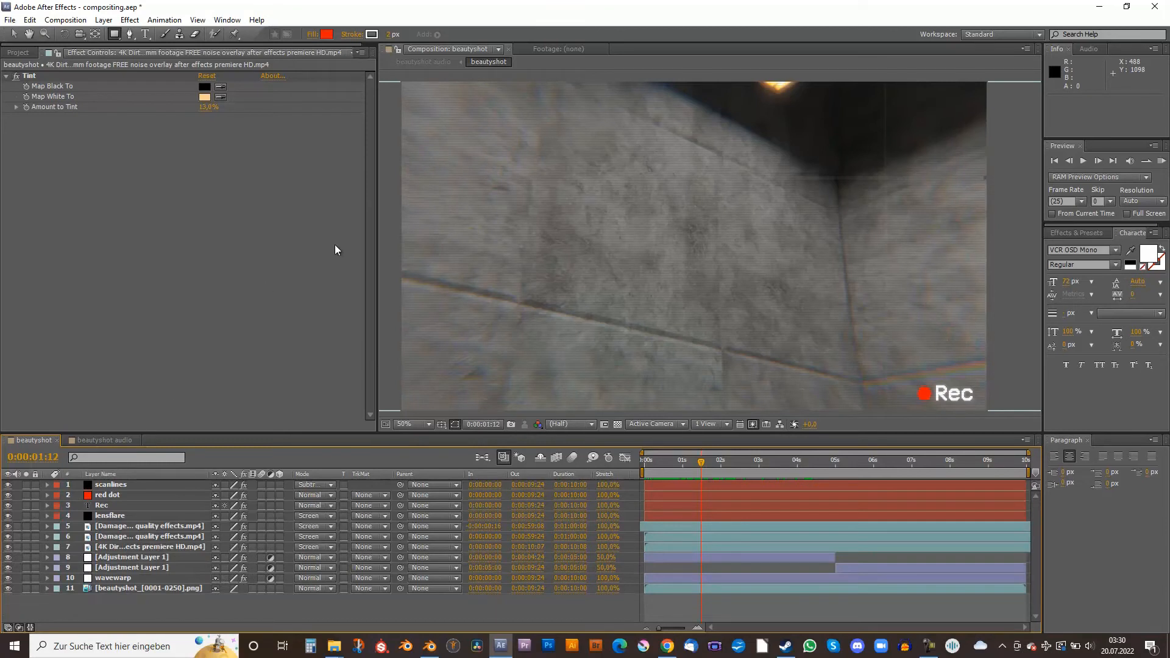
{"action": "left_click", "coordinate": [74, 76]}
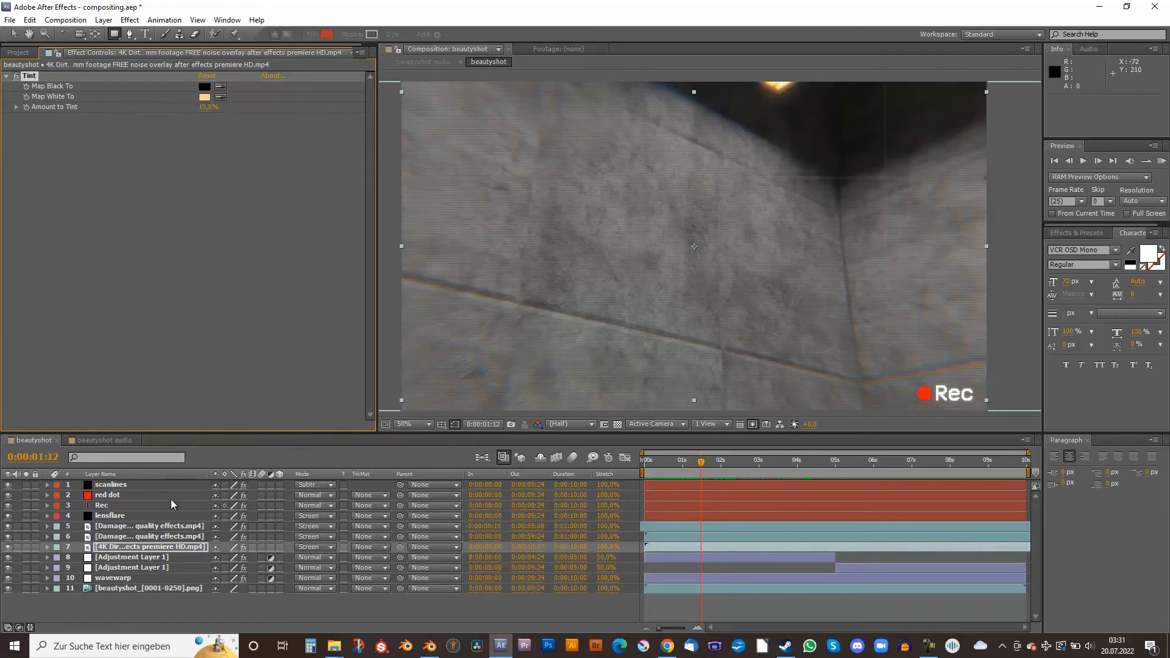
Examine the Displacement Map settings of both Adjustment Layer 1 layers and scrub the composition to 0:00:01:02.
{"action": "left_click", "coordinate": [144, 558]}
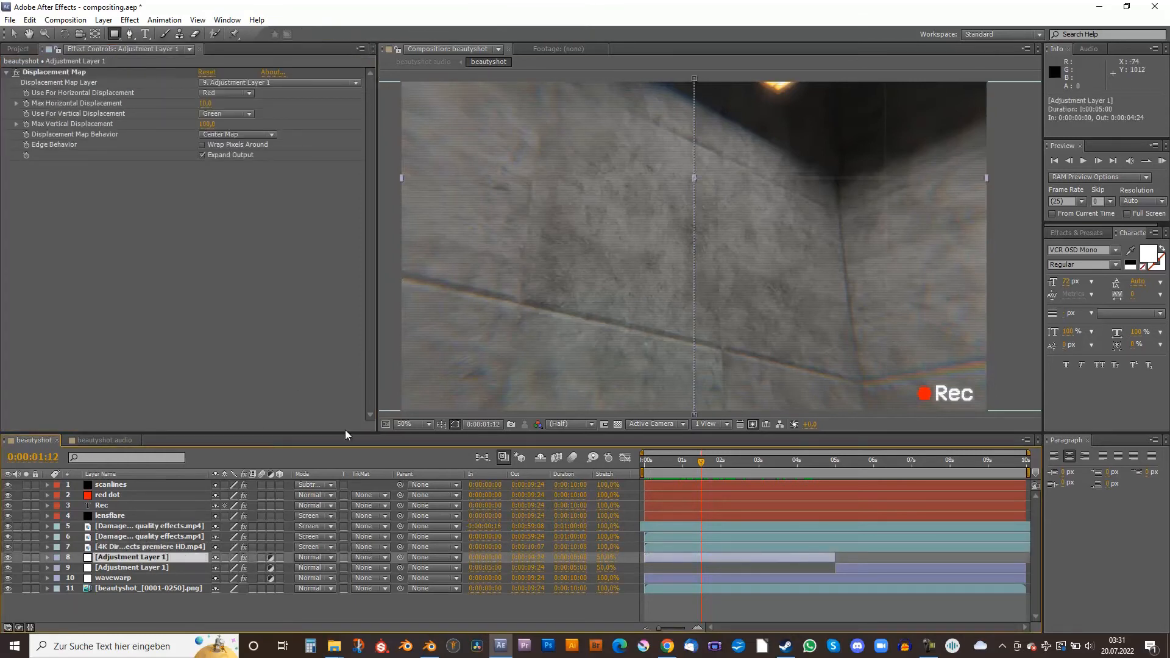
{"action": "left_click", "coordinate": [144, 569]}
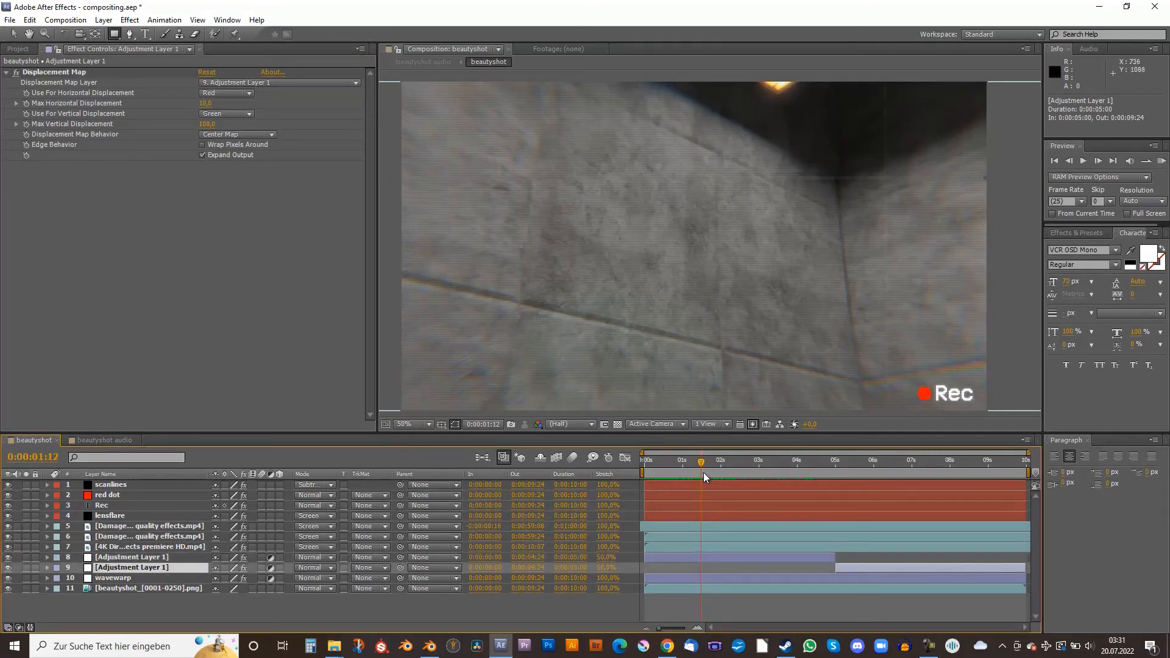
{"action": "left_click_drag", "start_coordinate": [700, 469], "coordinate": [666, 476]}
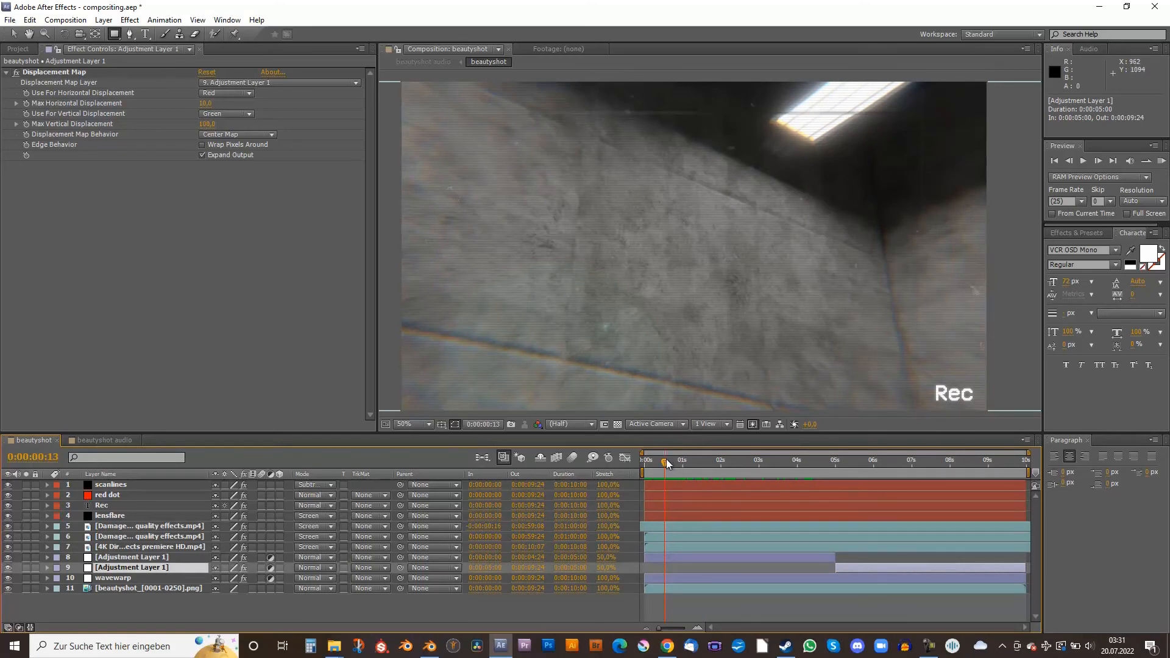
{"action": "mouse_move", "coordinate": [668, 465]}
{"action": "left_mouse_down"}
{"action": "mouse_move", "coordinate": [876, 473]}
{"action": "mouse_move", "coordinate": [668, 468]}
{"action": "left_mouse_up"}
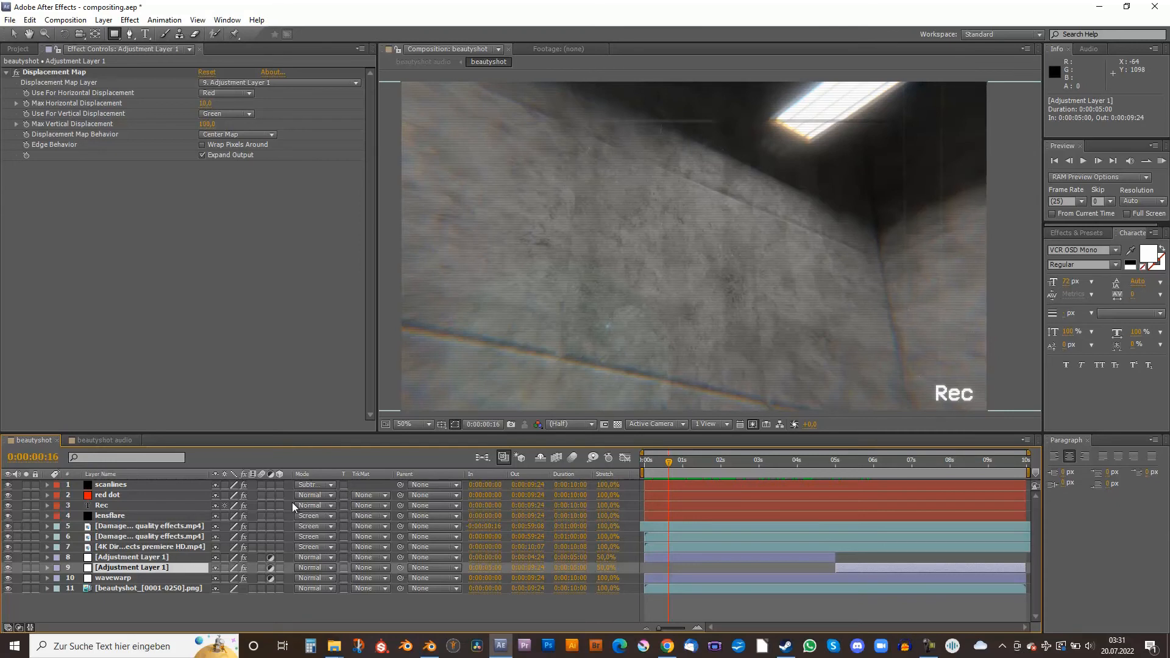
{"action": "mouse_move", "coordinate": [668, 461]}
{"action": "left_mouse_down"}
{"action": "mouse_move", "coordinate": [650, 467]}
{"action": "mouse_move", "coordinate": [866, 482]}
{"action": "mouse_move", "coordinate": [784, 453]}
{"action": "mouse_move", "coordinate": [685, 473]}
{"action": "left_mouse_up"}
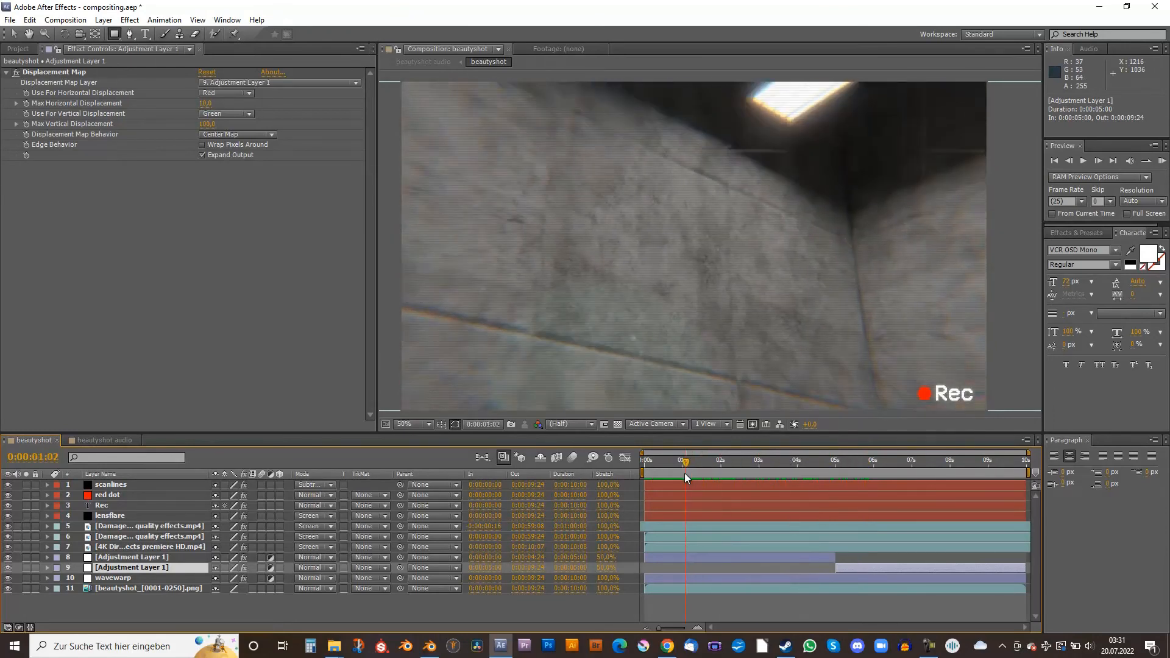
Examine the wavewarp layer's Wave Warp effects at 0:00:03:04 and compare it with the two adjustment layers.
{"action": "left_click", "coordinate": [124, 579]}
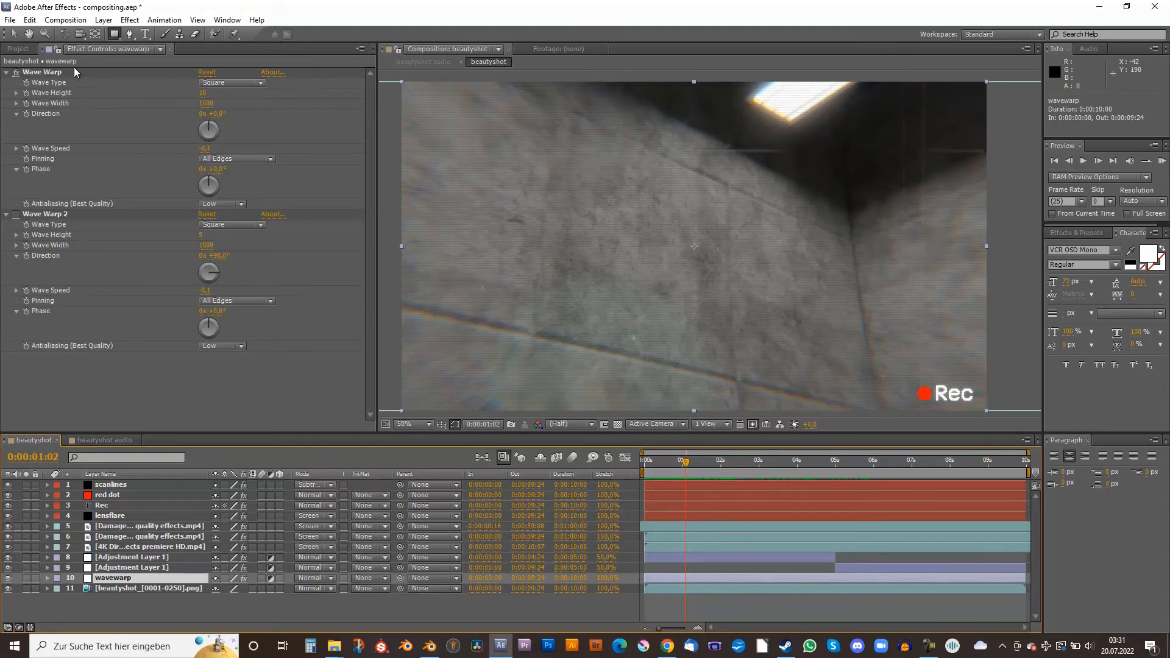
{"action": "left_click_drag", "start_coordinate": [686, 466], "coordinate": [762, 468]}
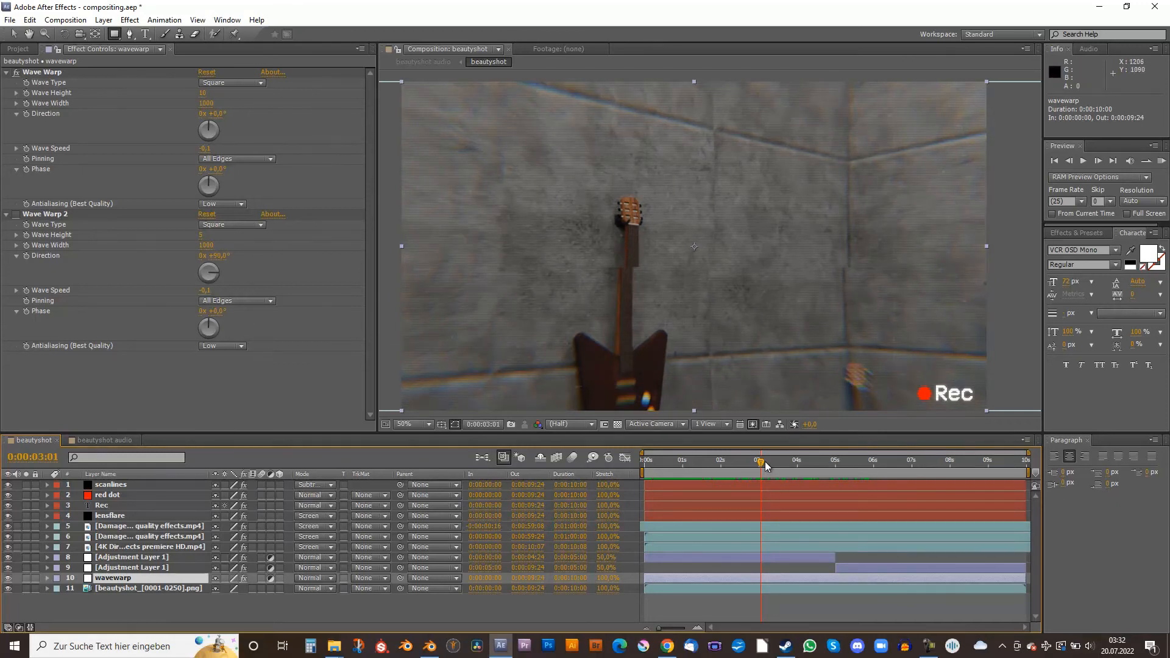
{"action": "left_click_drag", "start_coordinate": [761, 466], "coordinate": [767, 491]}
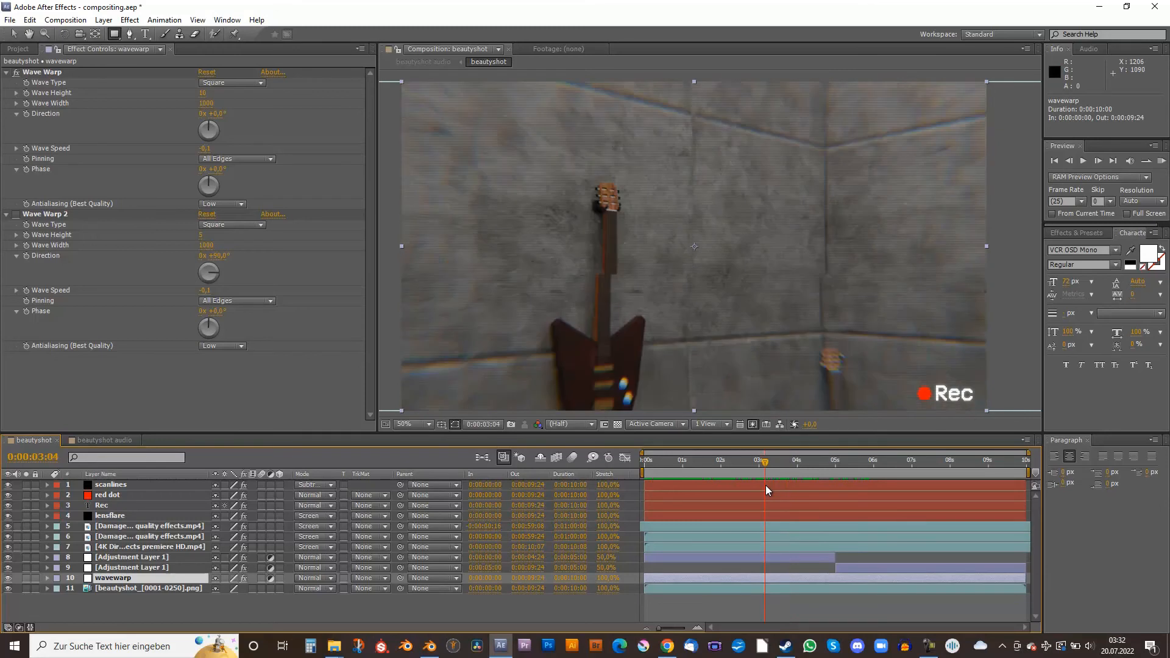
{"action": "left_click", "coordinate": [826, 560]}
{"action": "left_click", "coordinate": [854, 568]}
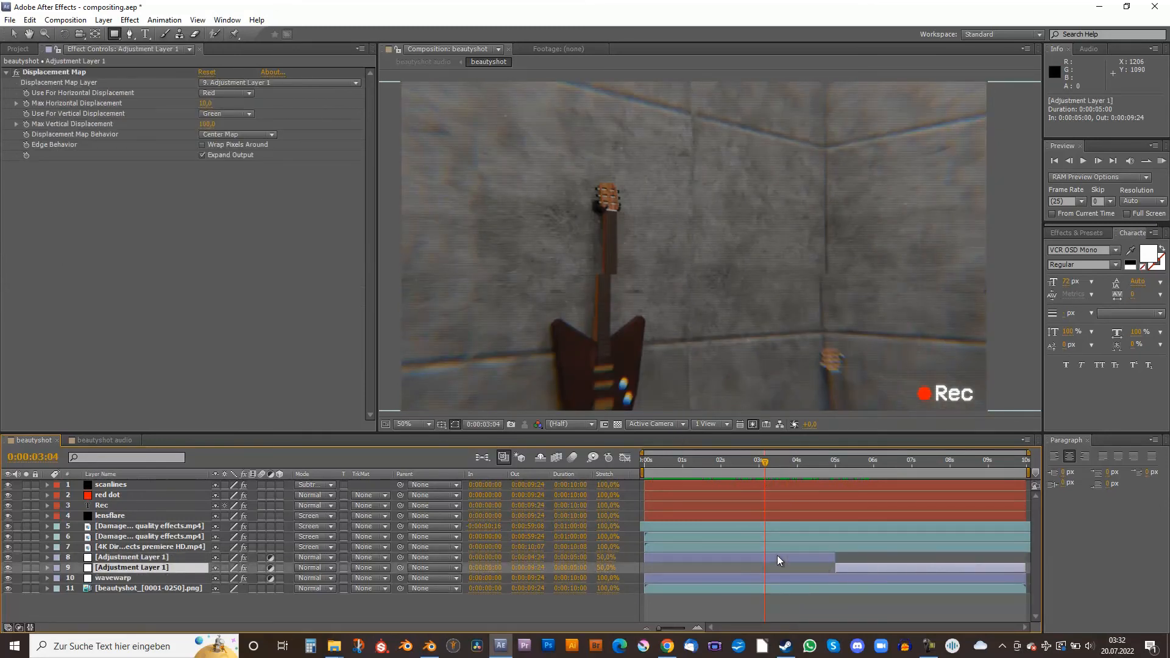
{"action": "left_click", "coordinate": [698, 579]}
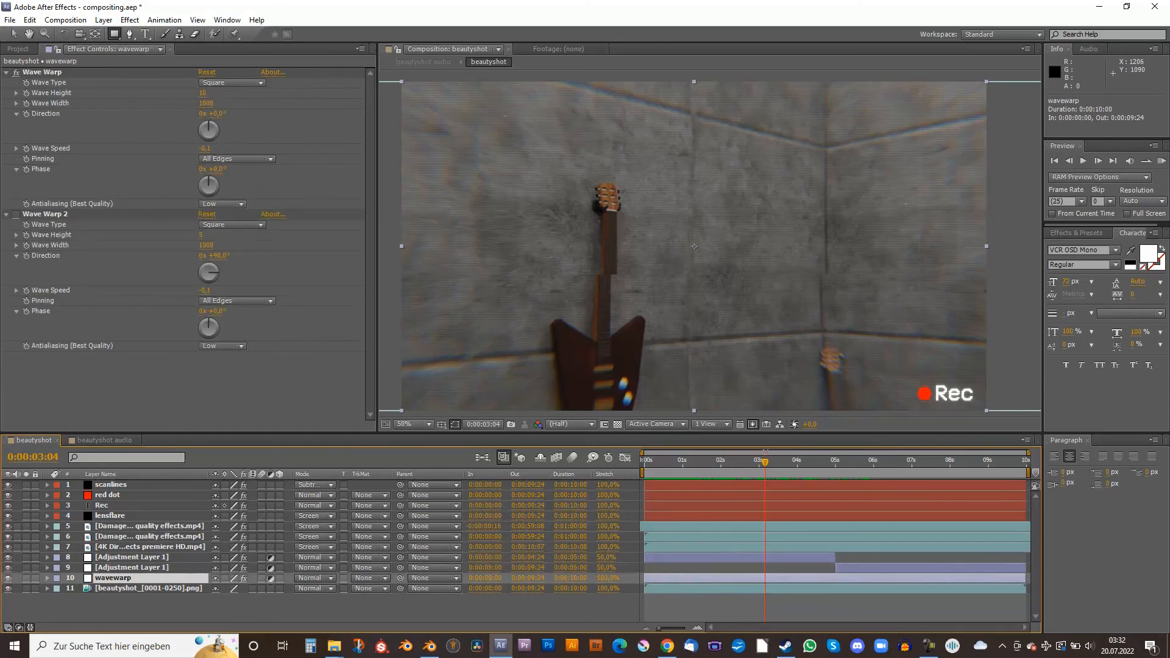
Return to about one second and play the composition to watch the wave warp distortion in motion.
{"action": "left_click_drag", "start_coordinate": [770, 466], "coordinate": [687, 472]}
{"action": "key", "text": "space"}
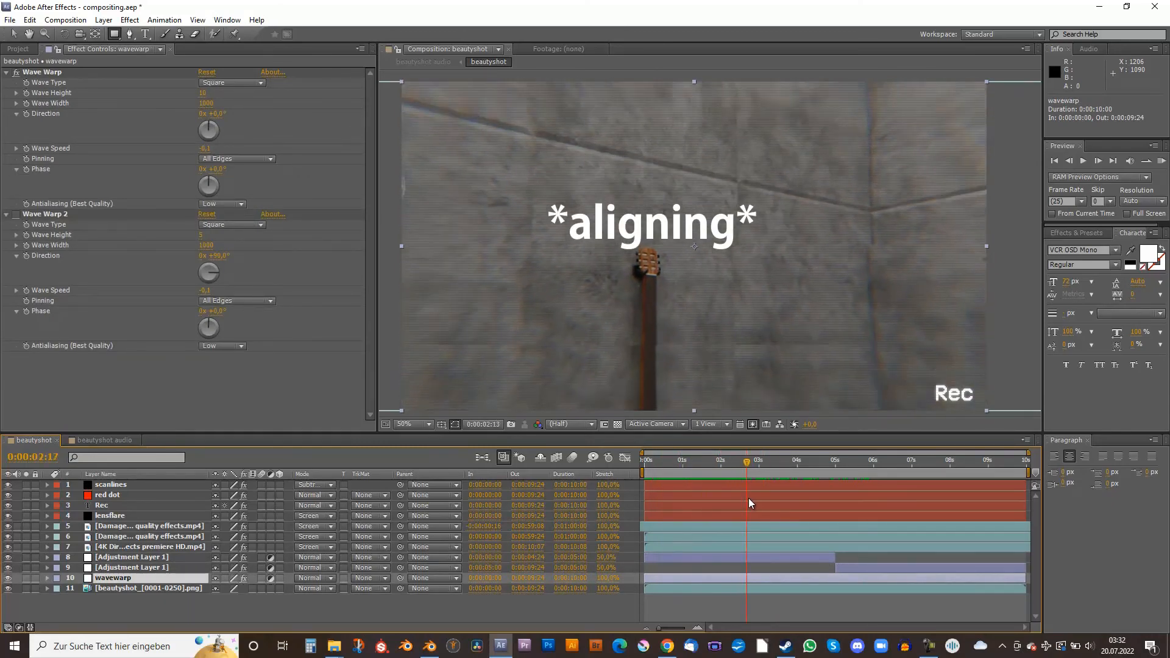
{"action": "key", "text": "space"}
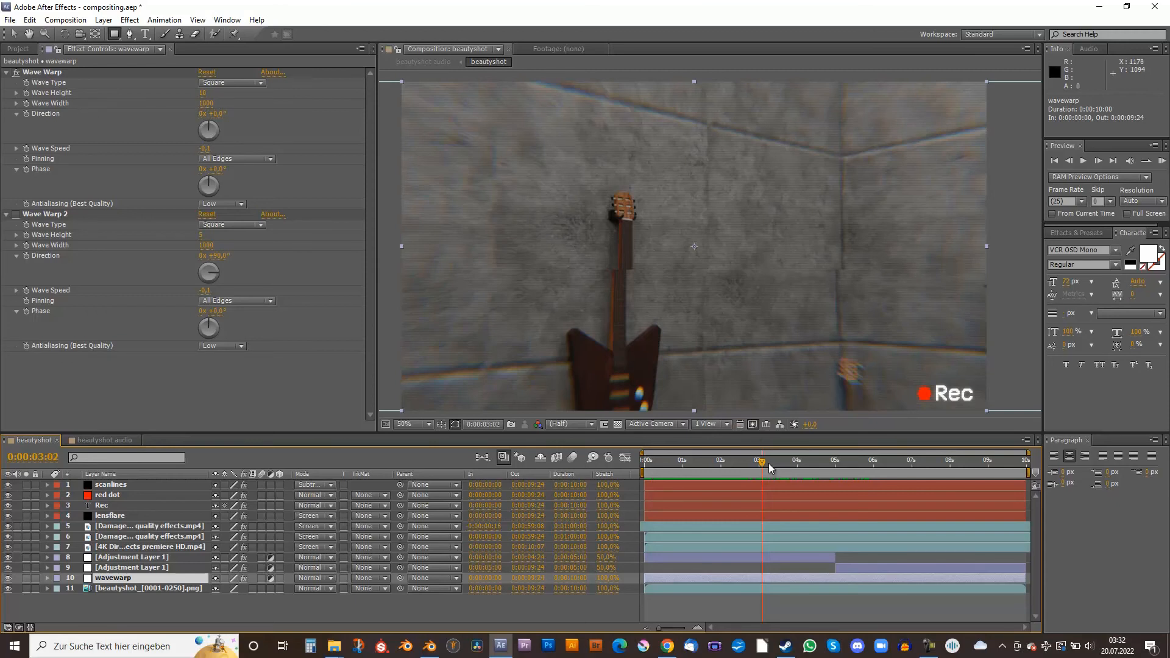
Go back to 0:00:01:18 and scrub forward through 0:00:03:20 to 0:00:05:13 to examine the finished look of the shot.
{"action": "left_click_drag", "start_coordinate": [762, 468], "coordinate": [711, 497]}
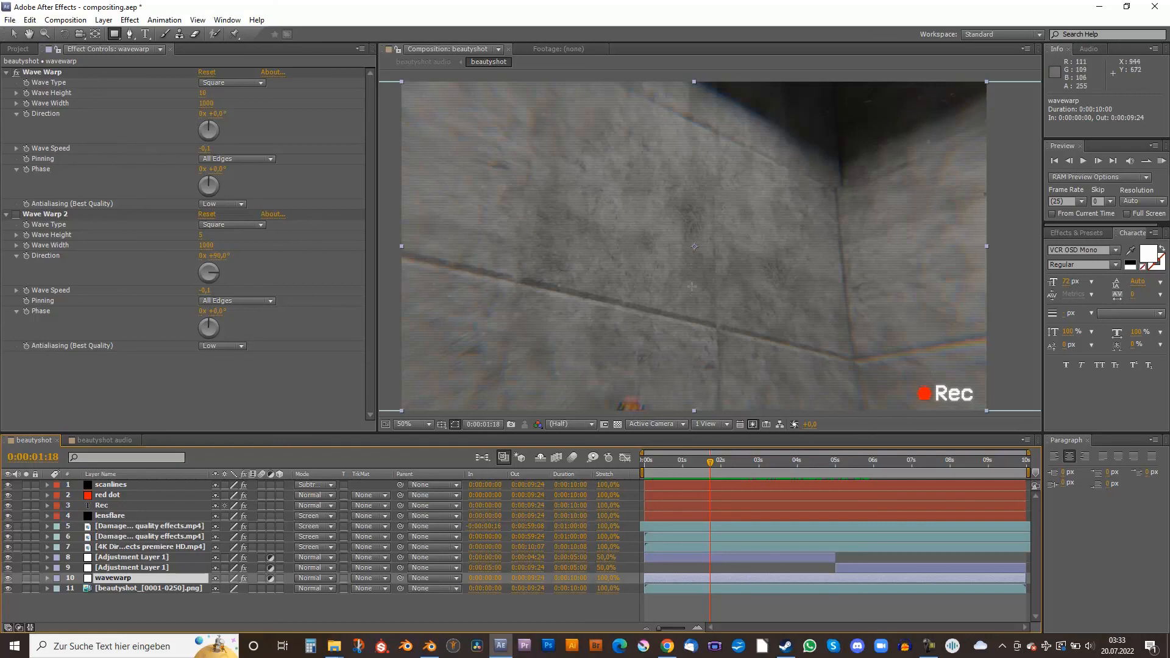
{"action": "left_click_drag", "start_coordinate": [711, 463], "coordinate": [792, 495]}
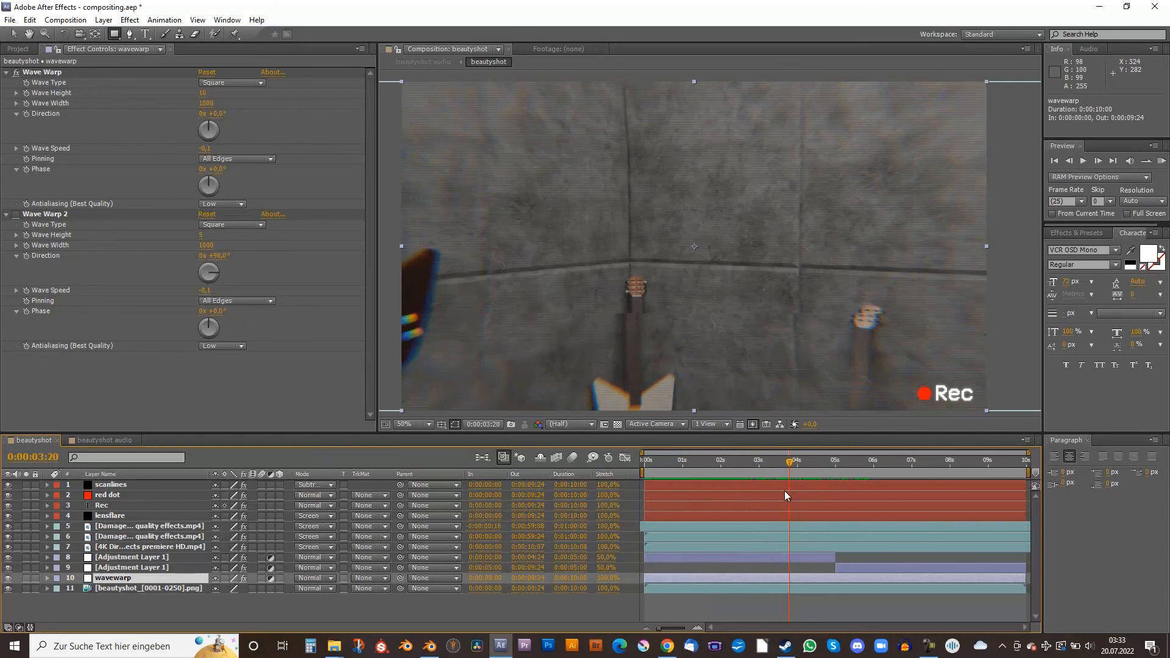
{"action": "left_click_drag", "start_coordinate": [791, 462], "coordinate": [791, 494]}
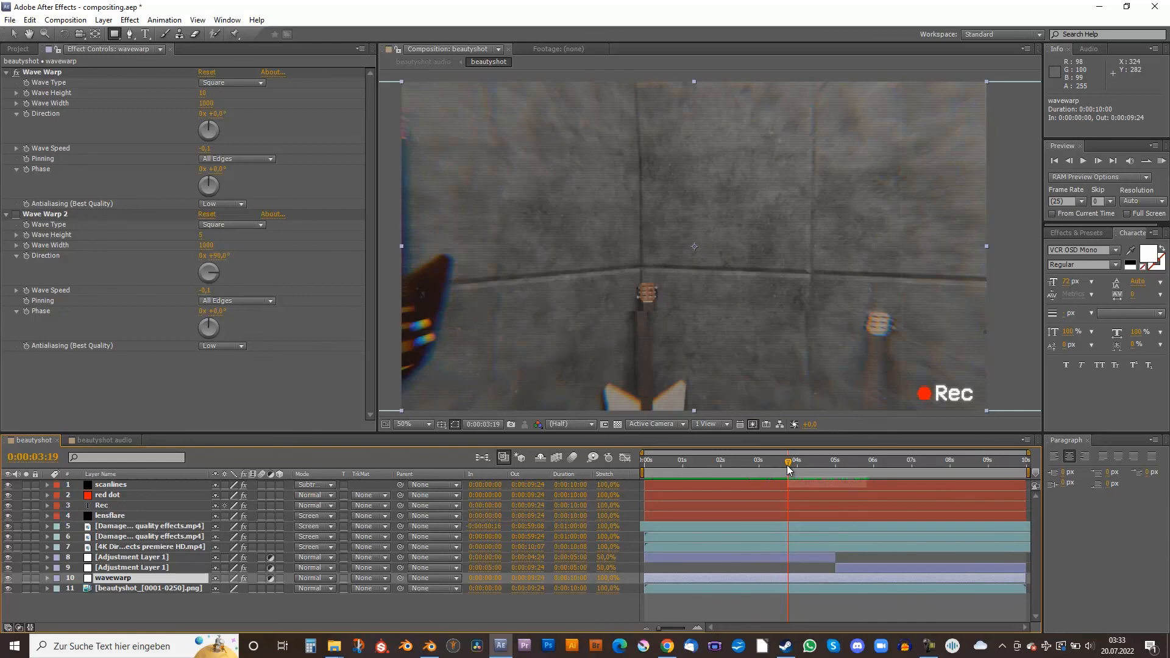
{"action": "left_click_drag", "start_coordinate": [777, 466], "coordinate": [857, 501]}
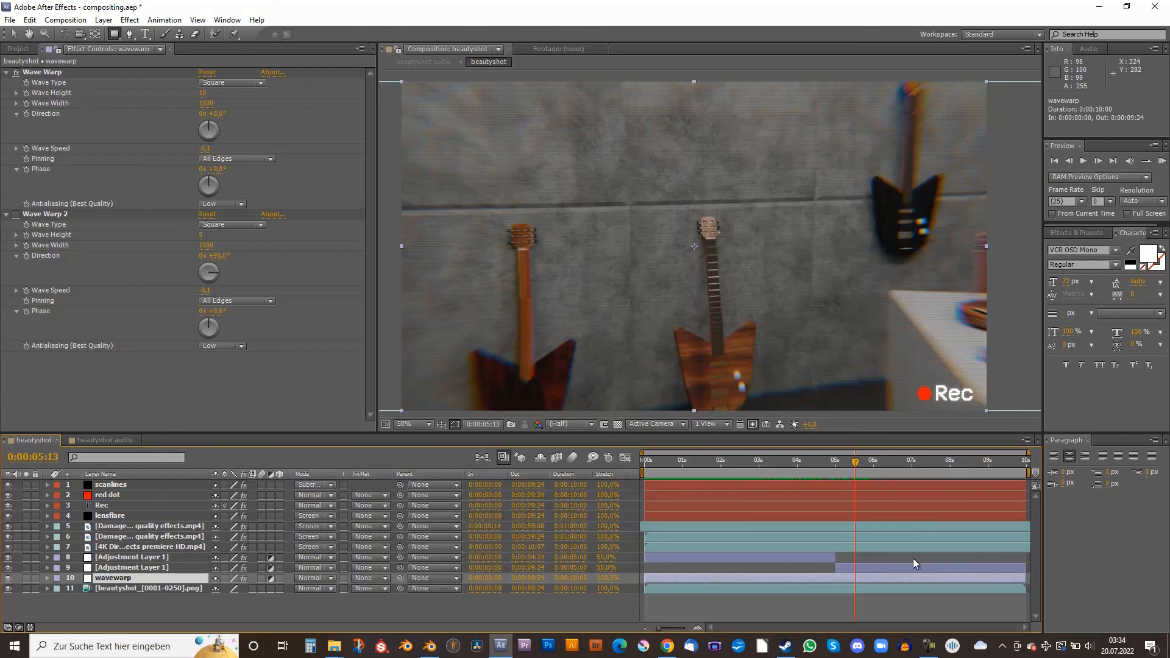
{"action": "left_click", "coordinate": [929, 646]}
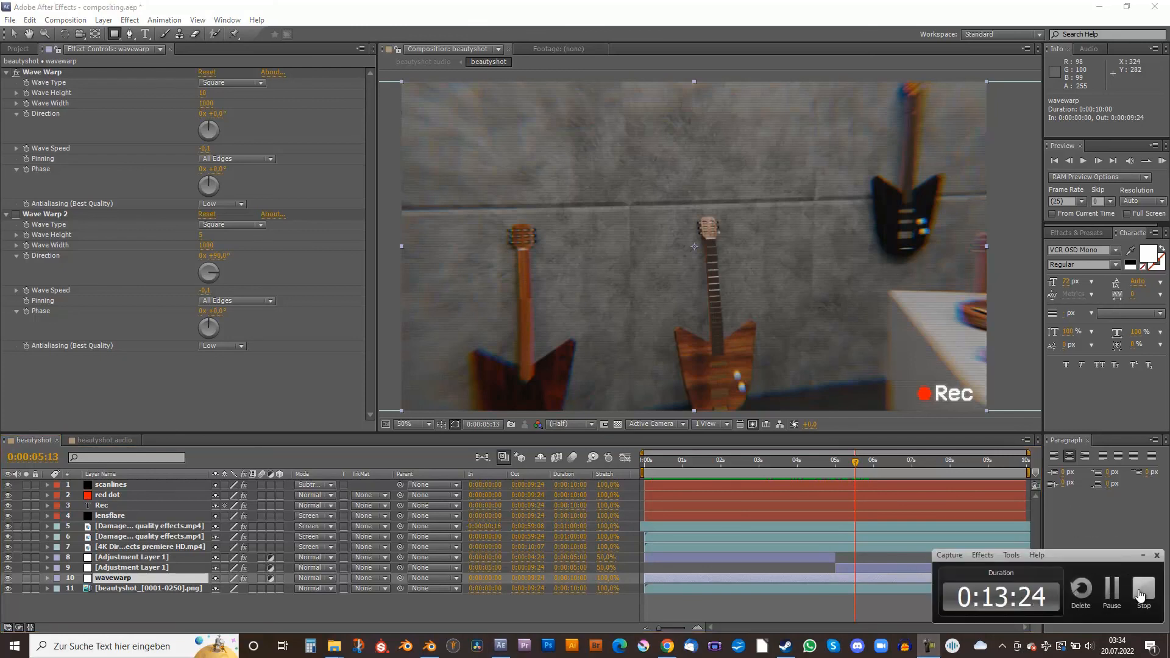